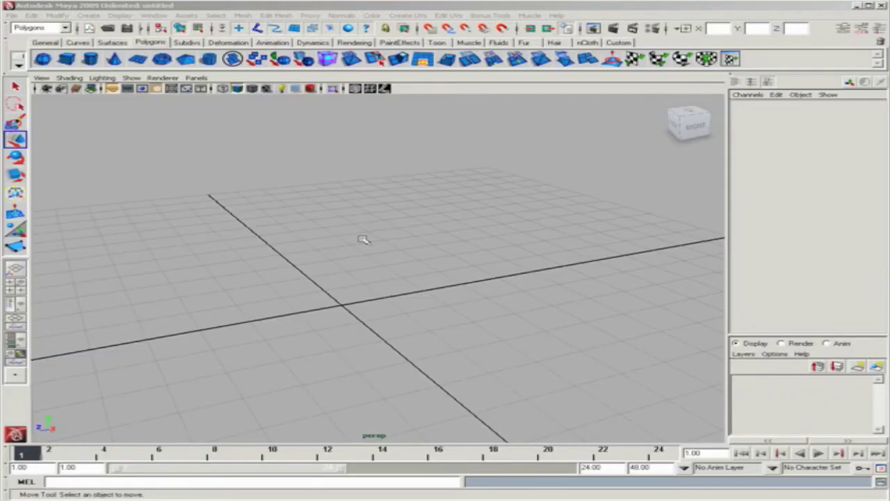
pyautogui.keyDown('alt'); pyautogui.moveTo(292, 300); pyautogui.dragTo(351, 309, button='middle'); pyautogui.keyUp('alt')
pyautogui.keyDown('alt'); pyautogui.moveTo(351, 309); pyautogui.dragTo(248, 297); pyautogui.keyUp('alt')
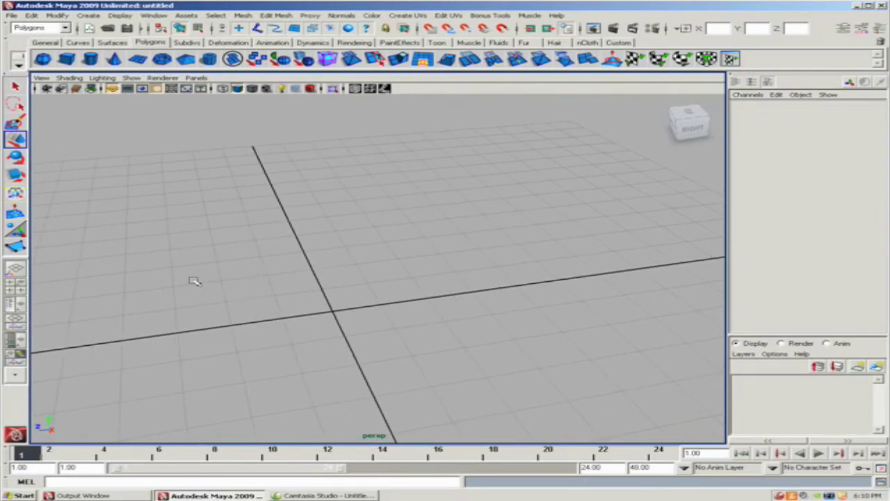
pyautogui.keyDown('alt'); pyautogui.moveTo(195, 281); pyautogui.dragTo(241, 276); pyautogui.keyUp('alt')
pyautogui.keyDown('alt'); pyautogui.moveTo(171, 285); pyautogui.dragTo(153, 259); pyautogui.keyUp('alt')
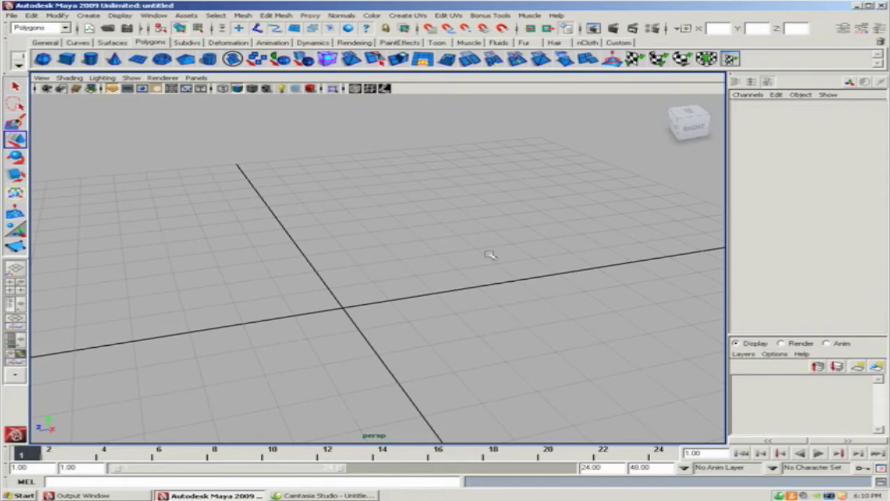
# Create a polygon cube at the origin and flatten it by raising its bottom face, then return to object mode
pyautogui.click(66, 59)
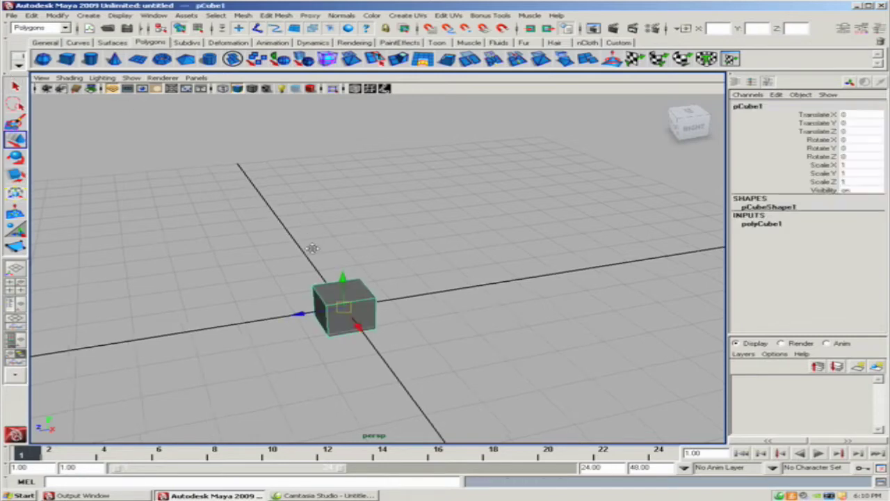
pyautogui.keyDown('alt'); pyautogui.moveTo(312, 230); pyautogui.dragTo(316, 285); pyautogui.keyUp('alt')
pyautogui.moveTo(374, 301); pyautogui.dragTo(368, 328, button='right')
pyautogui.click(358, 296)
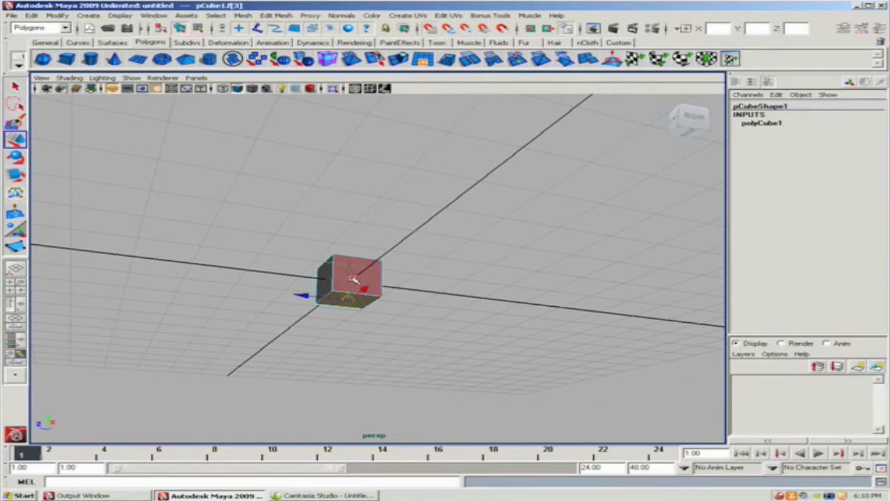
pyautogui.moveTo(351, 271)
pyautogui.mouseDown()
pyautogui.moveTo(351, 233)
pyautogui.moveTo(346, 306)
pyautogui.moveTo(330, 300)
pyautogui.moveTo(371, 295)
pyautogui.moveTo(369, 280)
pyautogui.moveTo(357, 276)
pyautogui.mouseUp()
pyautogui.press('F8')
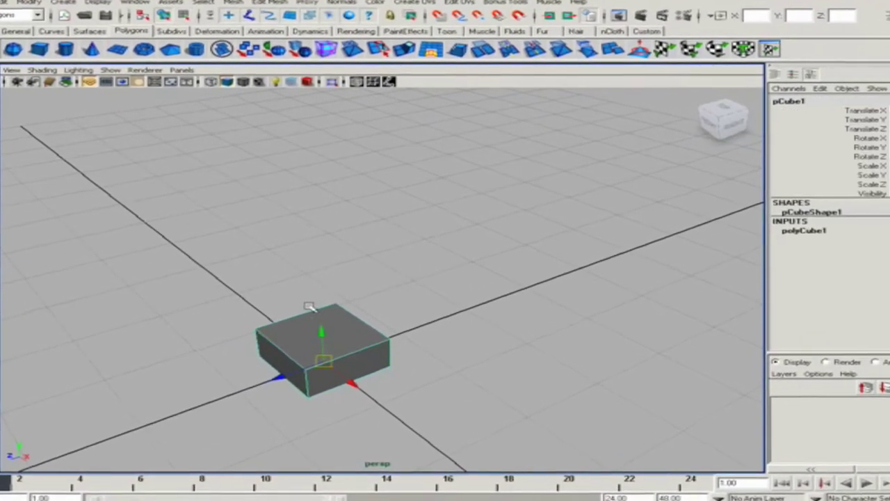
# Add divisions to the flattened box and delete the horizontal edge loop around its sides
pyautogui.click(262, 1)
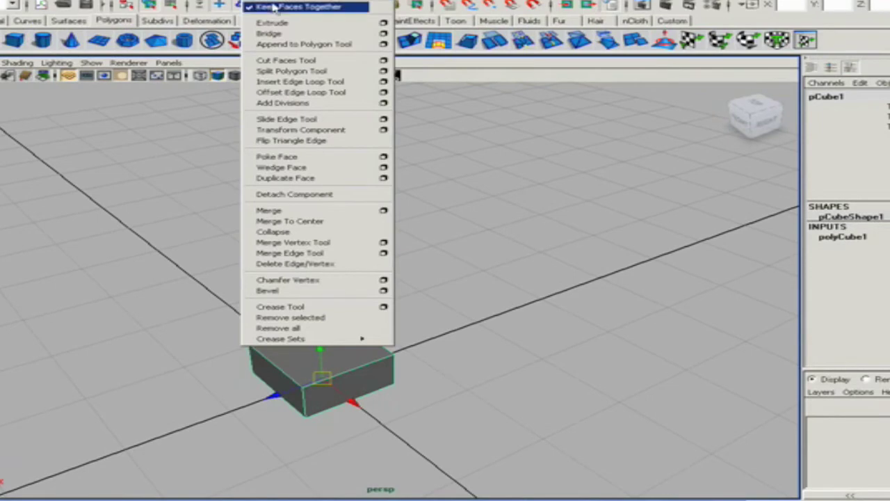
pyautogui.click(303, 104)
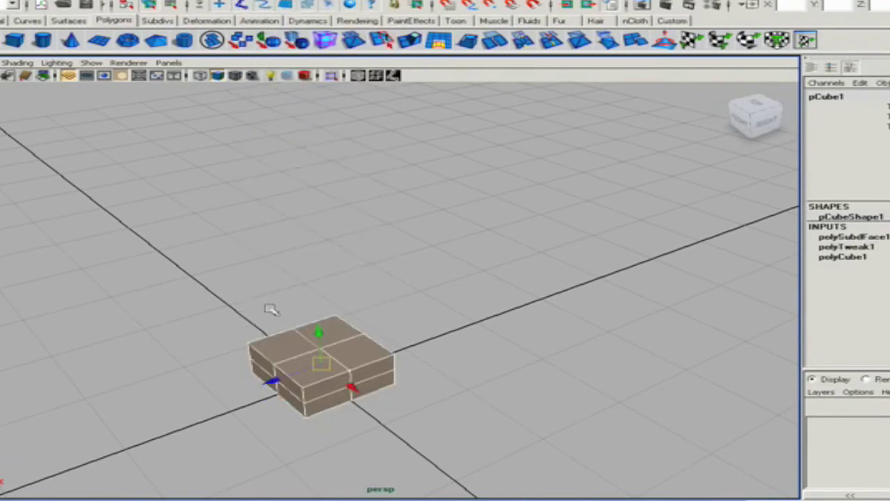
pyautogui.keyDown('alt'); pyautogui.moveTo(271, 310); pyautogui.dragTo(407, 318); pyautogui.keyUp('alt')
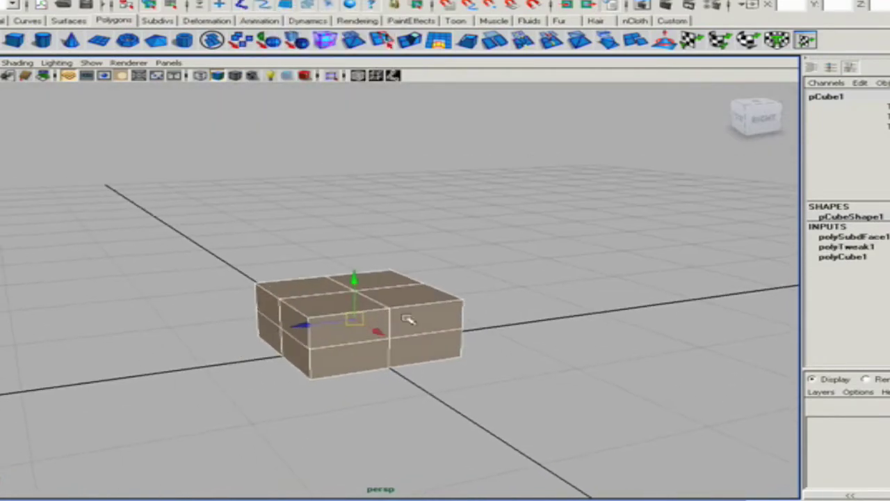
pyautogui.moveTo(431, 335); pyautogui.dragTo(425, 306, button='right')
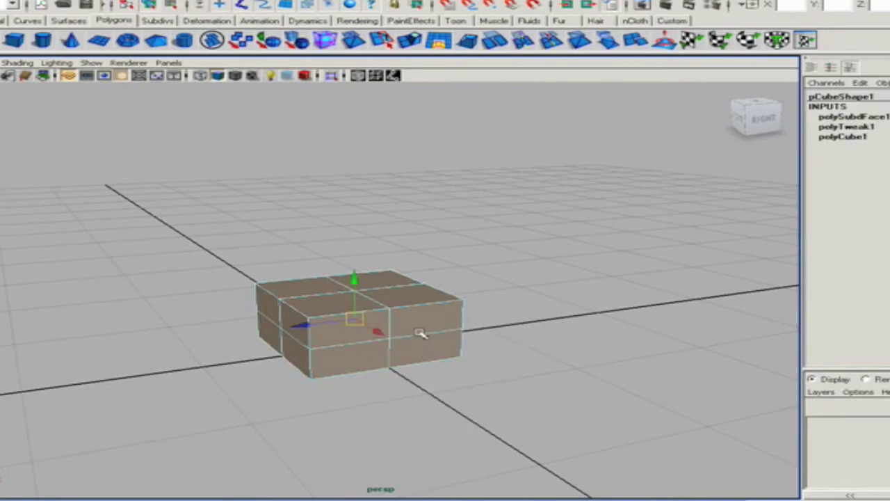
pyautogui.click(420, 333)
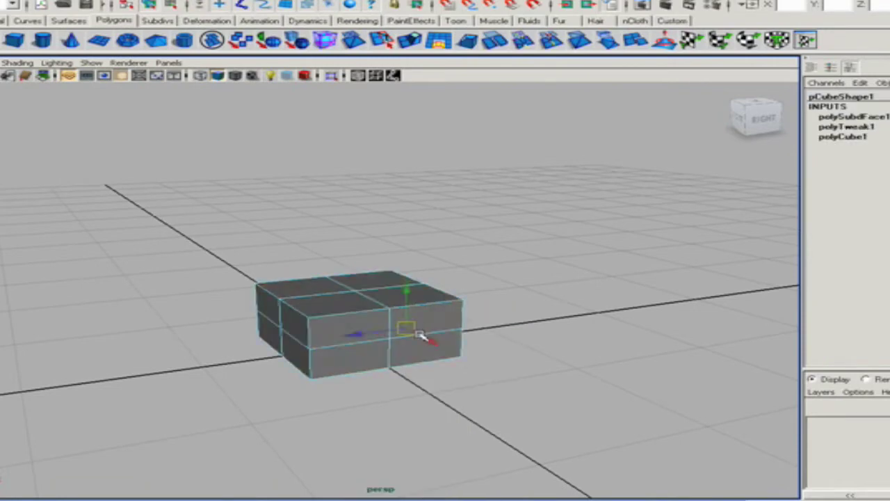
pyautogui.click(354, 343)
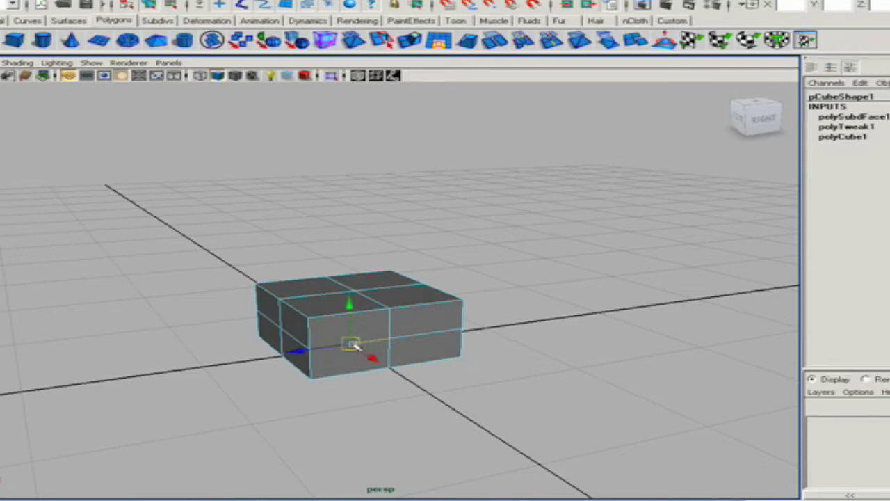
pyautogui.rightClick(353, 344)
pyautogui.keyDown('ctrl'); pyautogui.moveTo(352, 344); pyautogui.dragTo(387, 343, button='right'); pyautogui.keyUp('ctrl')
# Extrude the four top faces of the box upward together and scale them inward to form a tapered block
pyautogui.keyDown('alt'); pyautogui.moveTo(326, 335); pyautogui.dragTo(346, 358); pyautogui.keyUp('alt')
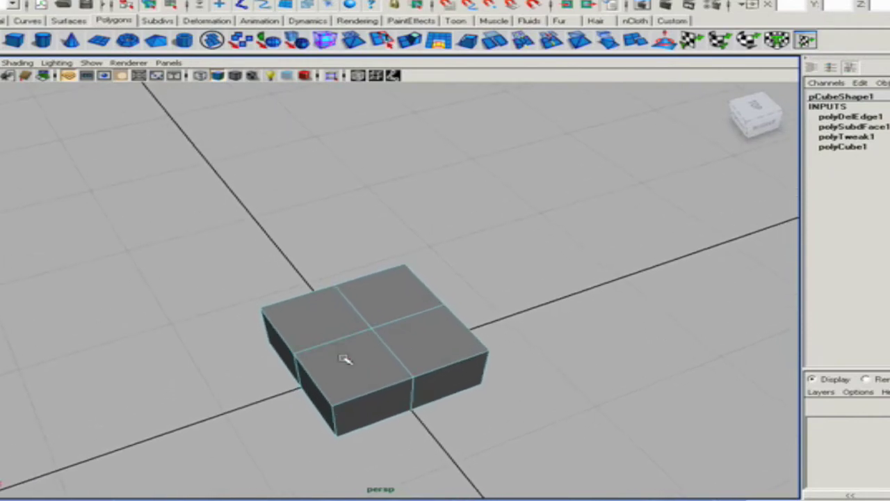
pyautogui.moveTo(346, 329); pyautogui.dragTo(358, 364, button='right')
pyautogui.click(356, 363)
pyautogui.keyDown('shift'); pyautogui.click(414, 349); pyautogui.keyUp('shift')
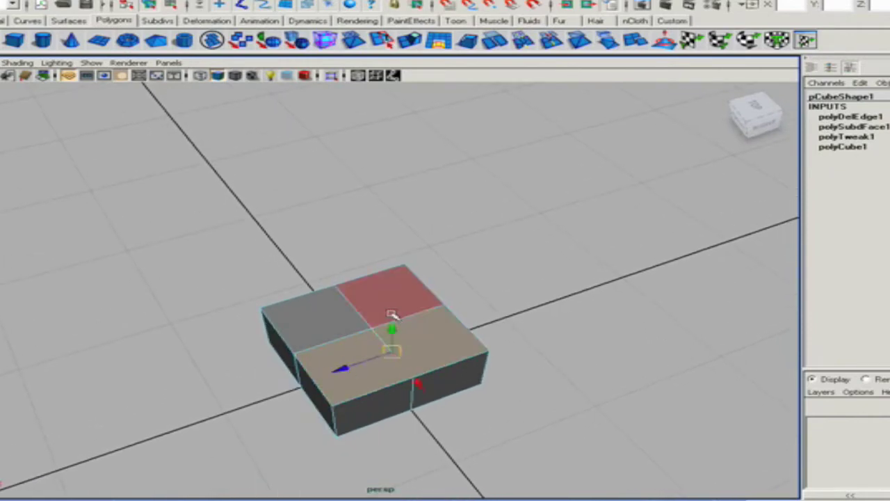
pyautogui.keyDown('shift'); pyautogui.click(389, 302); pyautogui.keyUp('shift')
pyautogui.keyDown('shift'); pyautogui.click(320, 324); pyautogui.keyUp('shift')
pyautogui.click(261, 2)
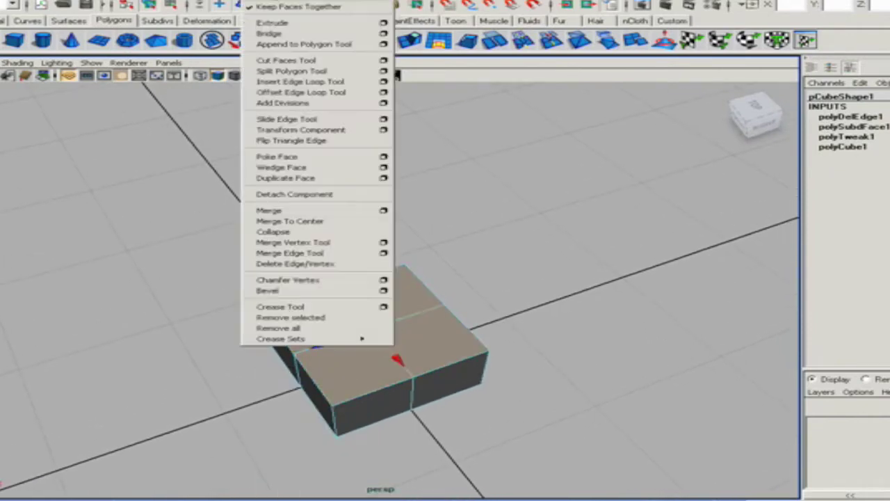
pyautogui.click(290, 25)
pyautogui.click(287, 21)
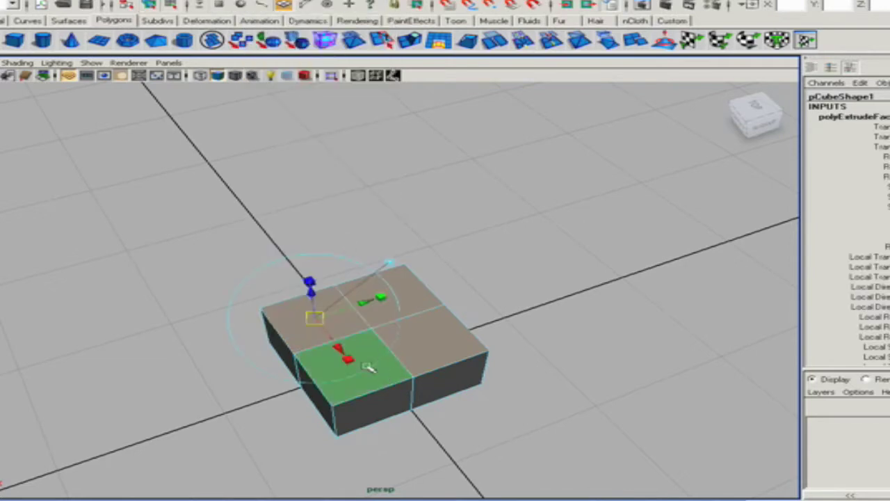
pyautogui.moveTo(314, 296); pyautogui.dragTo(323, 221)
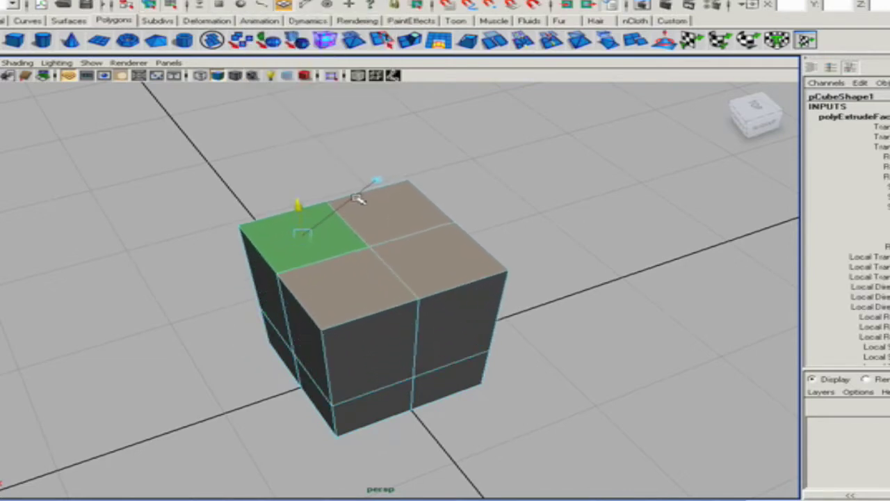
pyautogui.moveTo(368, 244); pyautogui.dragTo(297, 235)
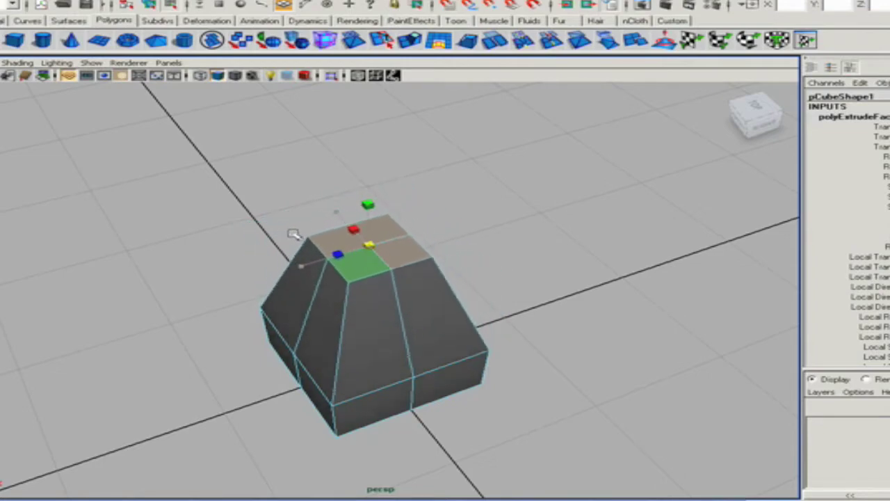
# Scale the four corner vertices of the top inward so the top outline becomes roughly circular
pyautogui.click(234, 222)
pyautogui.moveTo(300, 235); pyautogui.dragTo(275, 216, button='right')
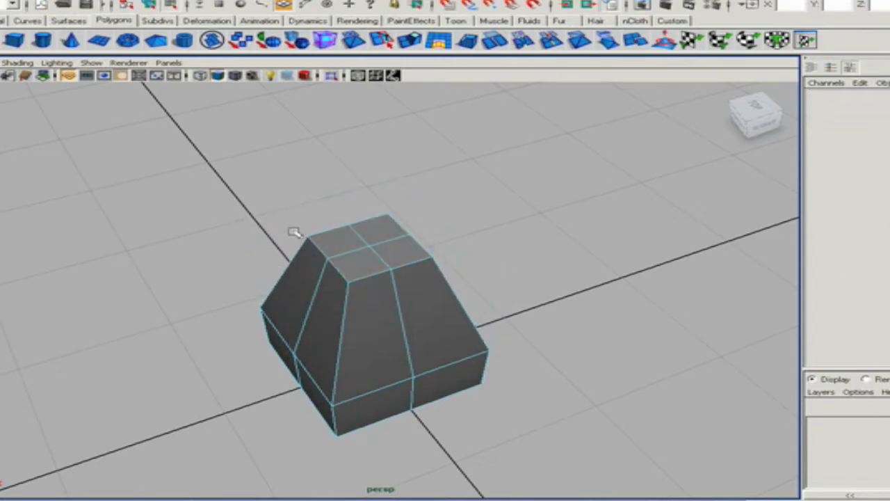
pyautogui.rightClick(308, 236)
pyautogui.moveTo(317, 237); pyautogui.dragTo(301, 234, button='right')
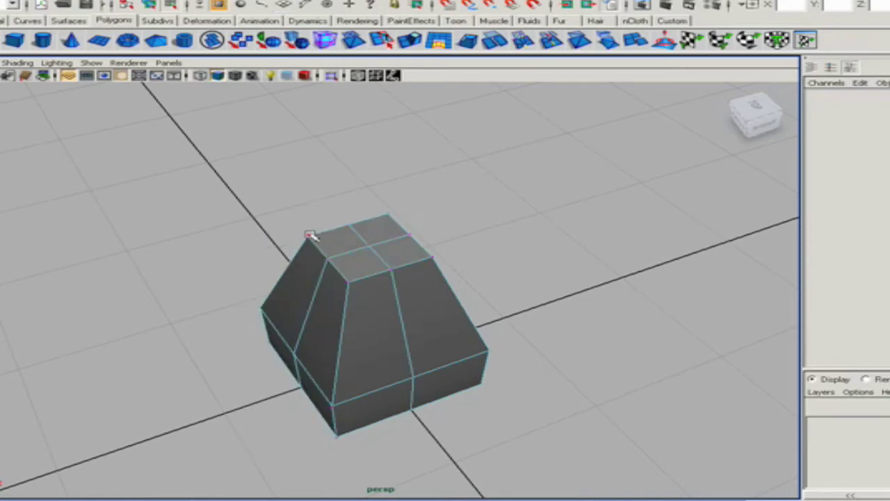
pyautogui.click(306, 235)
pyautogui.click(385, 213)
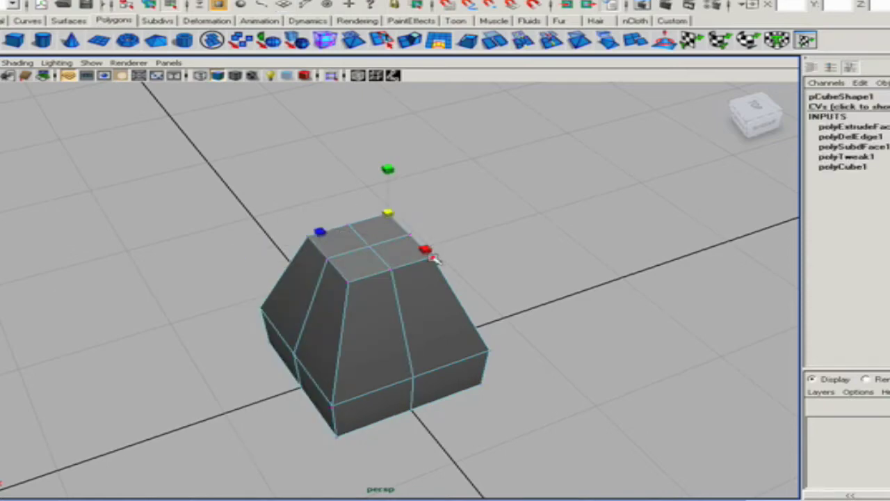
pyautogui.click(408, 235)
pyautogui.keyDown('shift'); pyautogui.click(349, 283); pyautogui.keyUp('shift')
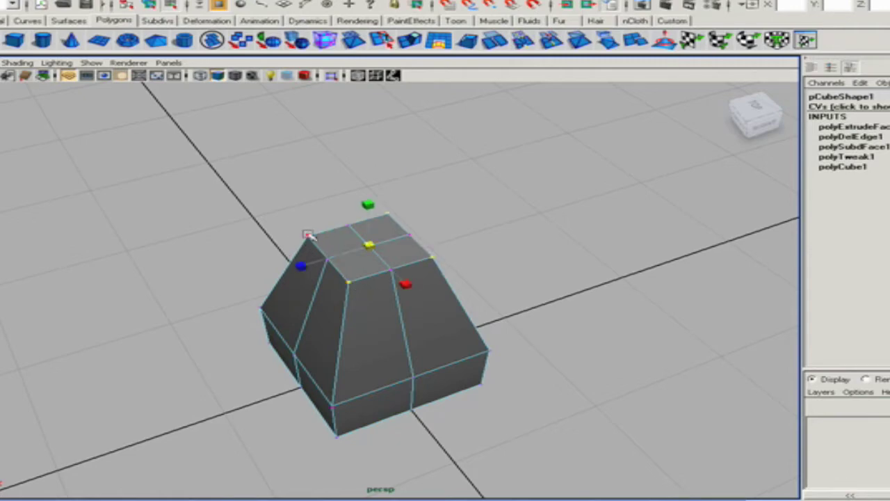
pyautogui.moveTo(372, 248); pyautogui.dragTo(357, 336)
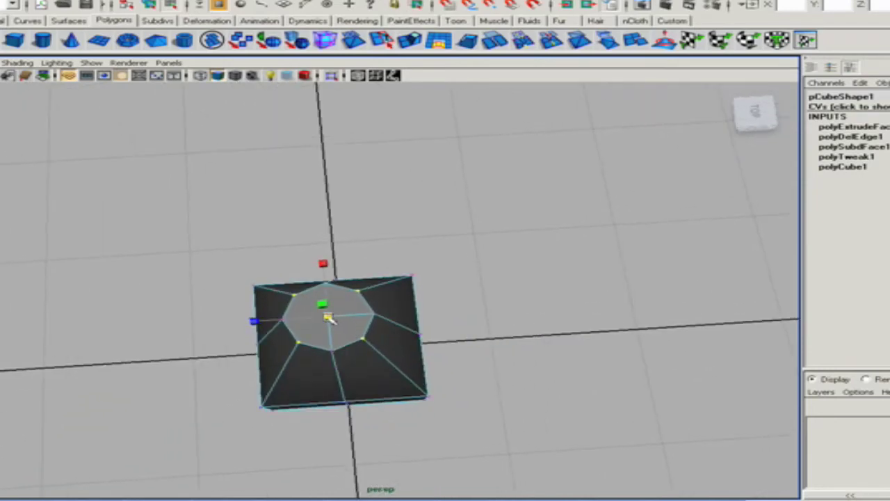
# Insert an edge loop around the upper part of the tapered section
pyautogui.keyDown('alt'); pyautogui.moveTo(324, 310); pyautogui.dragTo(359, 292); pyautogui.keyUp('alt')
pyautogui.click(227, 164)
pyautogui.moveTo(270, 174); pyautogui.dragTo(453, 243)
pyautogui.click(304, 143)
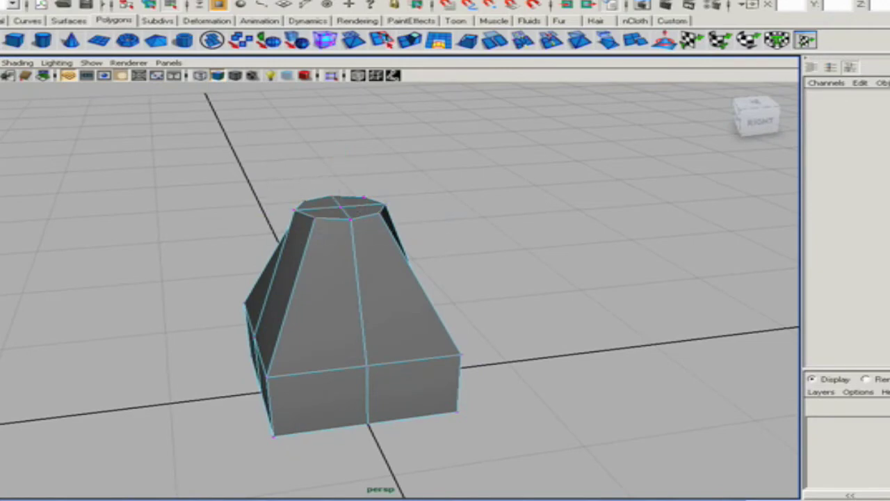
pyautogui.click(296, 82)
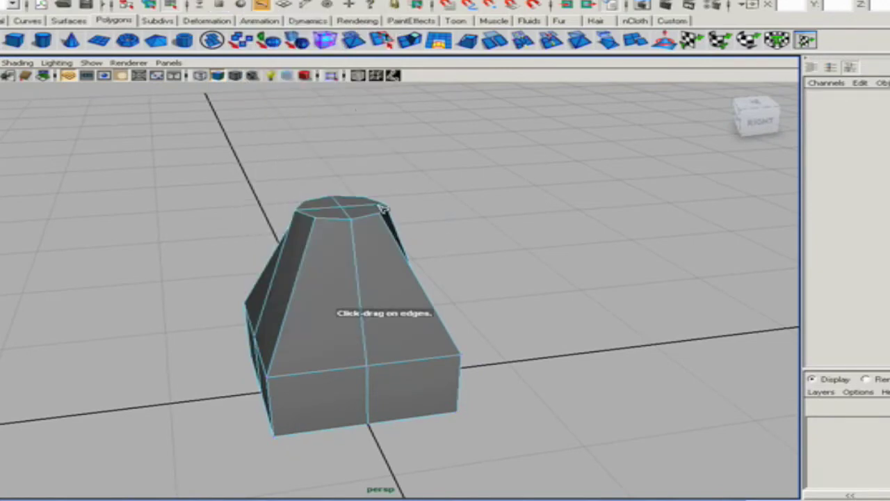
pyautogui.moveTo(314, 236); pyautogui.dragTo(328, 232)
# Move the new edge loop down near the base to form a neck, and scale the loop slightly outward
pyautogui.press('w')
pyautogui.moveTo(344, 189); pyautogui.dragTo(344, 268)
pyautogui.press('e')
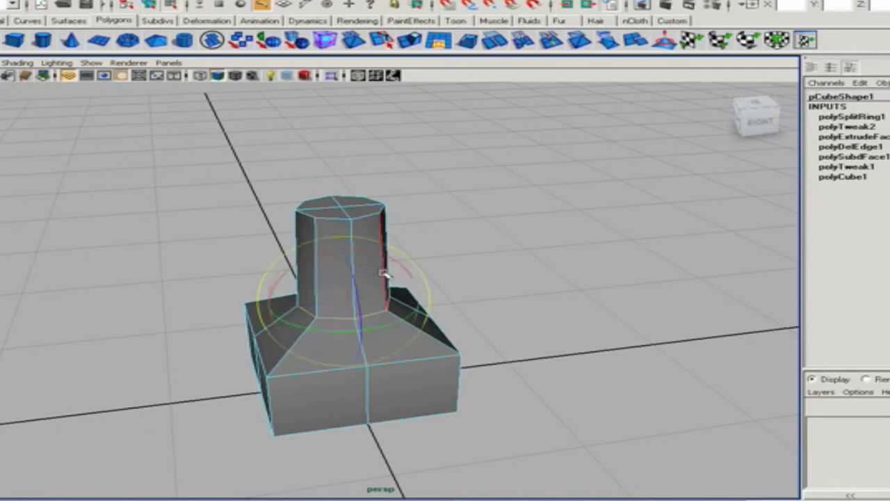
pyautogui.press('r')
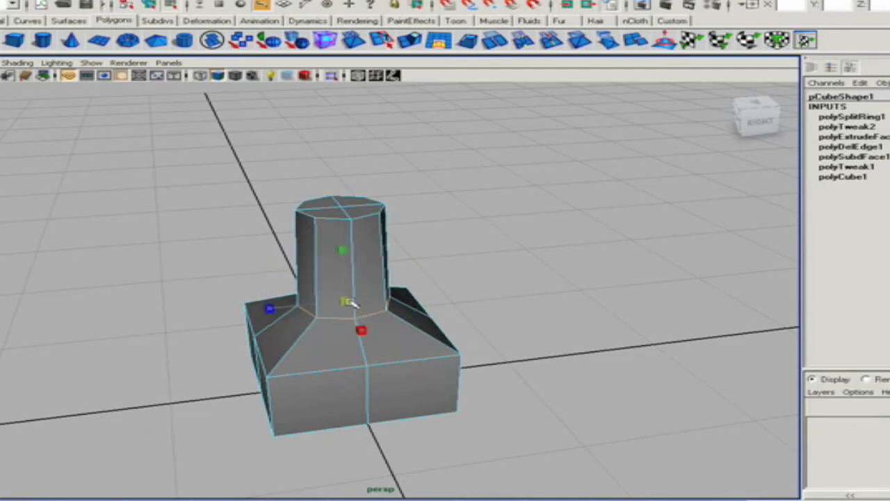
pyautogui.moveTo(351, 306); pyautogui.dragTo(362, 298)
pyautogui.click(168, 209)
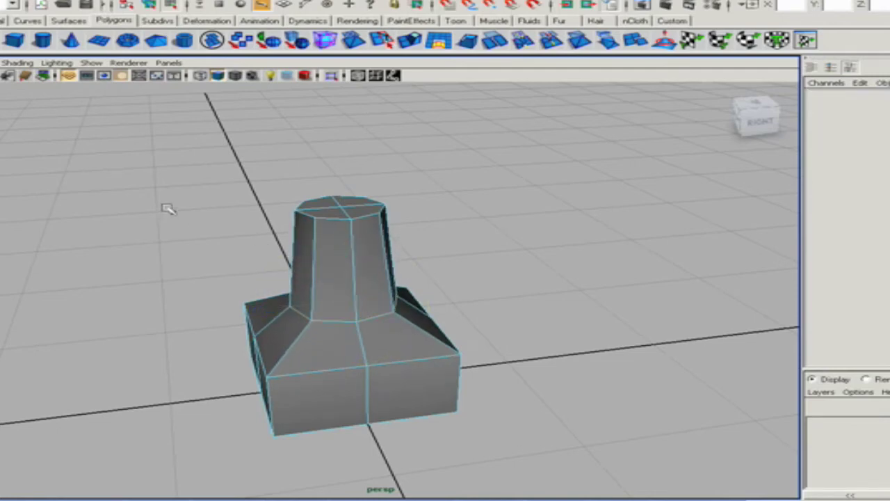
# Insert an edge loop around the sloped shoulder between the neck and the square base
pyautogui.click(271, 1)
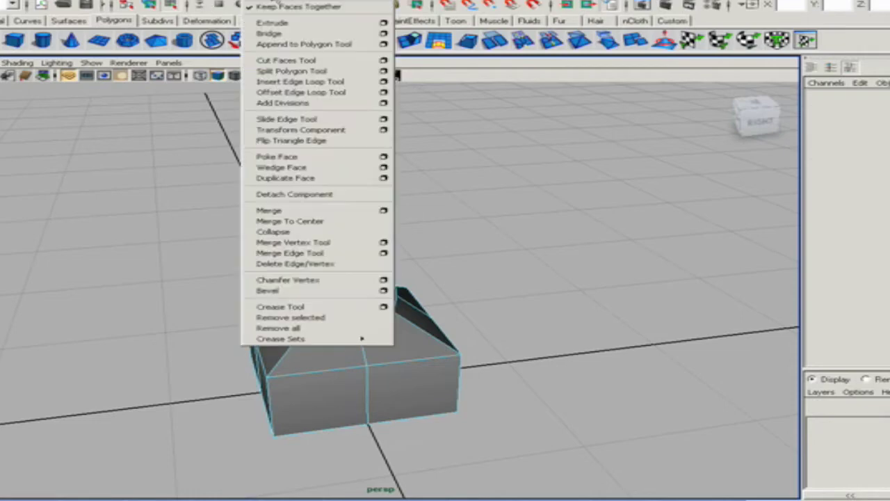
pyautogui.moveTo(308, 2)
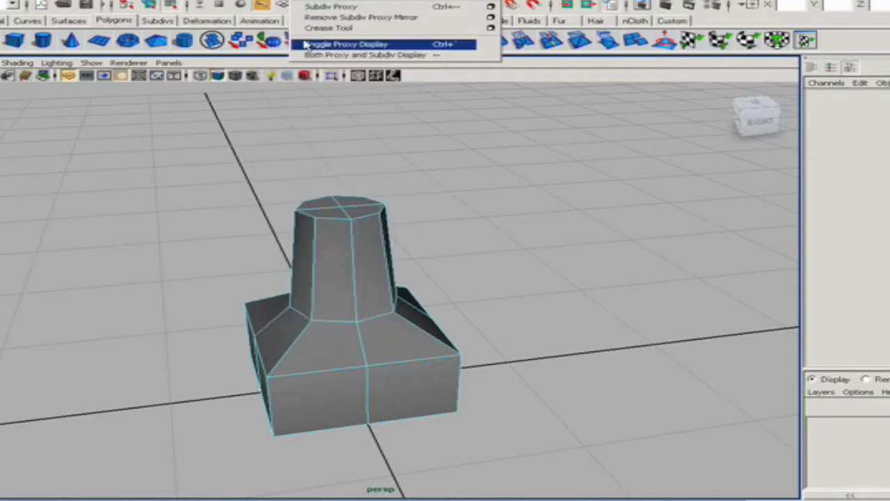
pyautogui.click(271, 1)
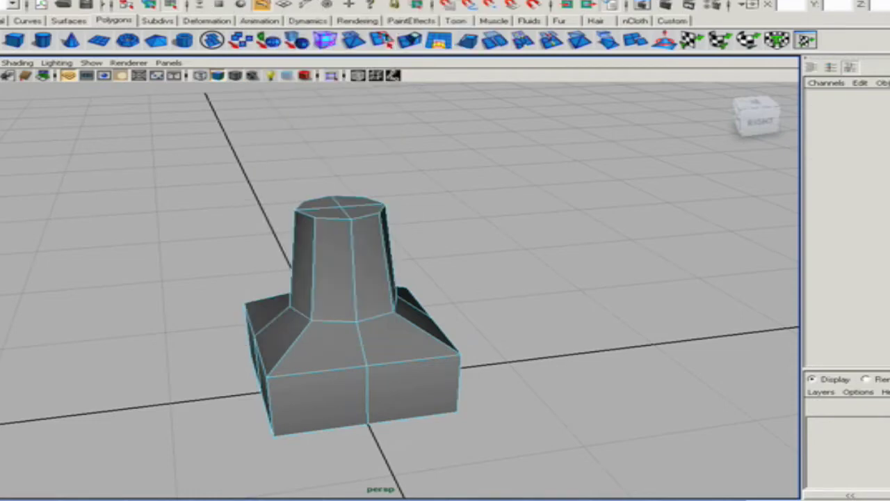
pyautogui.click(268, 2)
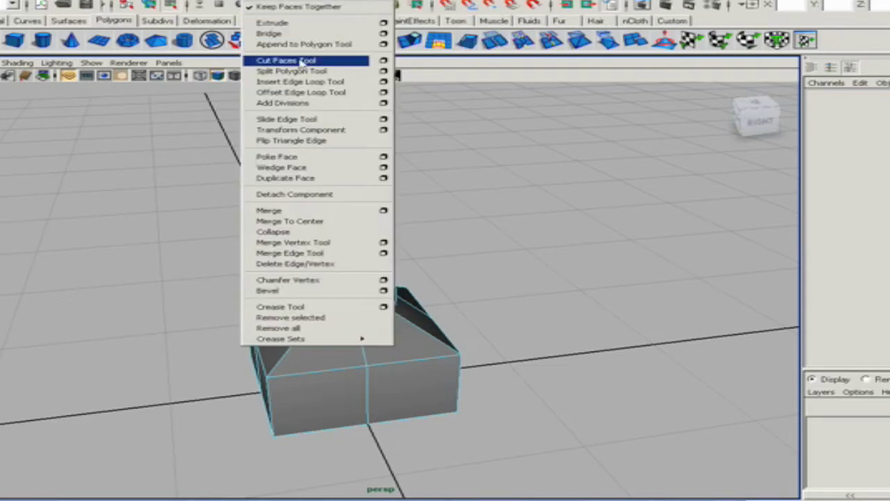
pyautogui.click(300, 81)
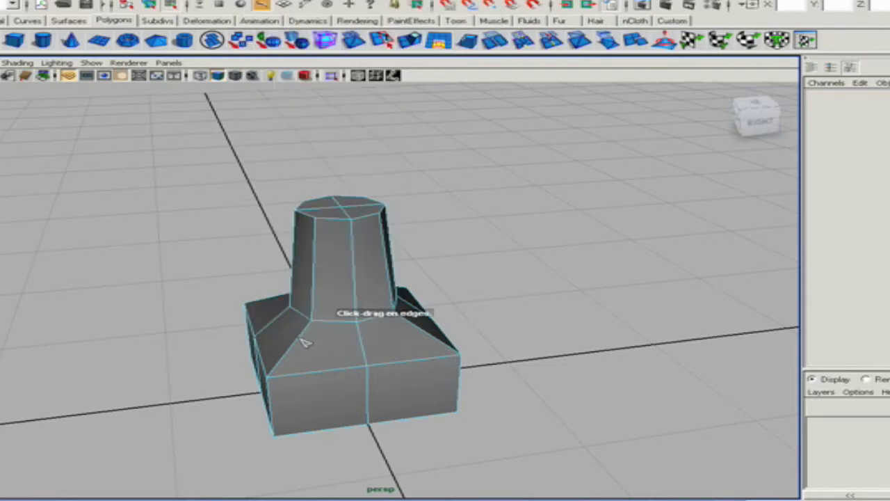
pyautogui.moveTo(303, 340); pyautogui.dragTo(300, 356)
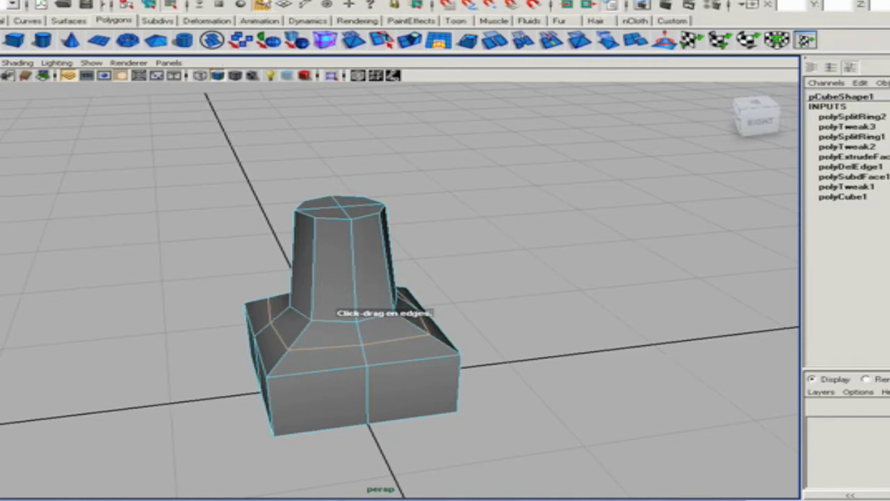
# Push the shoulder edge loop slightly outward with Transform Component along its local Z axis
pyautogui.click(267, 2)
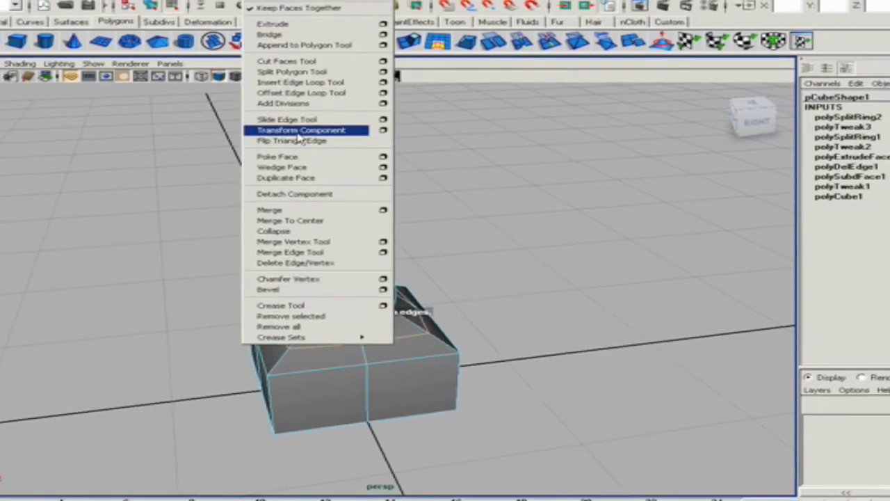
pyautogui.click(300, 130)
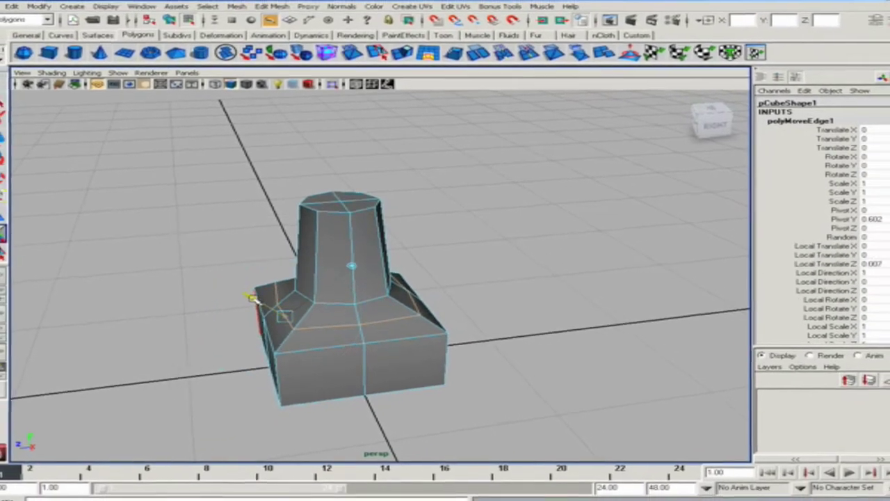
pyautogui.moveTo(253, 299); pyautogui.dragTo(250, 297)
pyautogui.keyDown('alt'); pyautogui.moveTo(265, 297); pyautogui.dragTo(135, 254, button='right'); pyautogui.keyUp('alt')
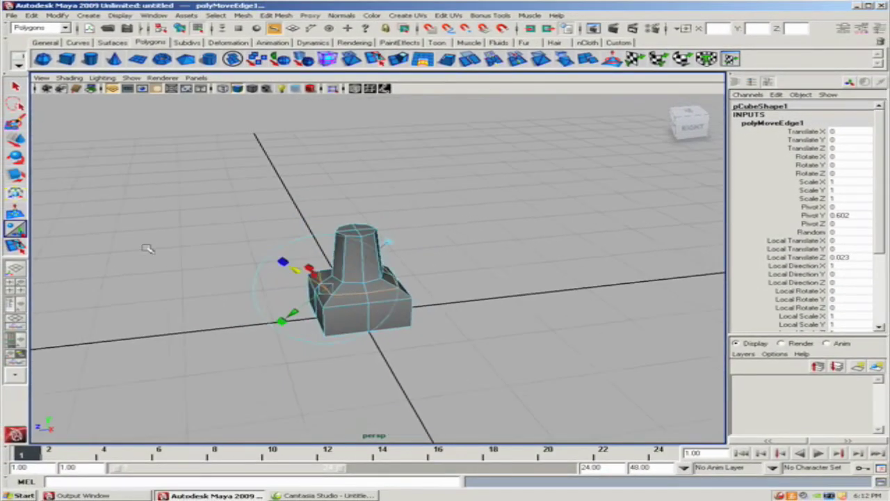
# Select the four top faces of the neck and extrude them straight up into a tall column shaft
pyautogui.keyDown('alt'); pyautogui.moveTo(148, 249); pyautogui.dragTo(333, 241); pyautogui.keyUp('alt')
pyautogui.rightClick(334, 240)
pyautogui.click(336, 262)
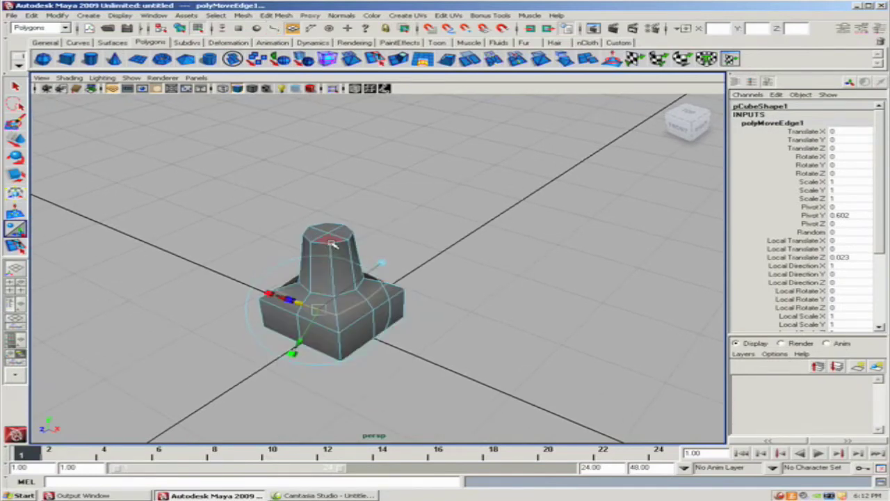
pyautogui.click(339, 239)
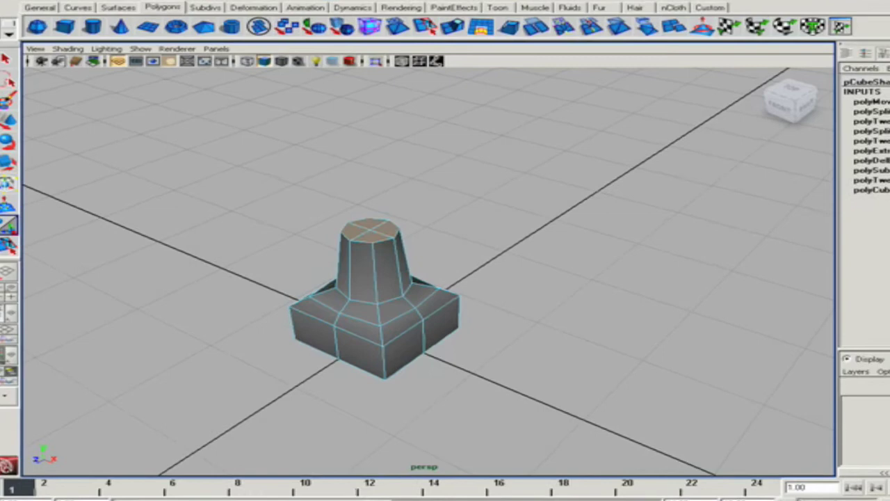
pyautogui.click(276, 15)
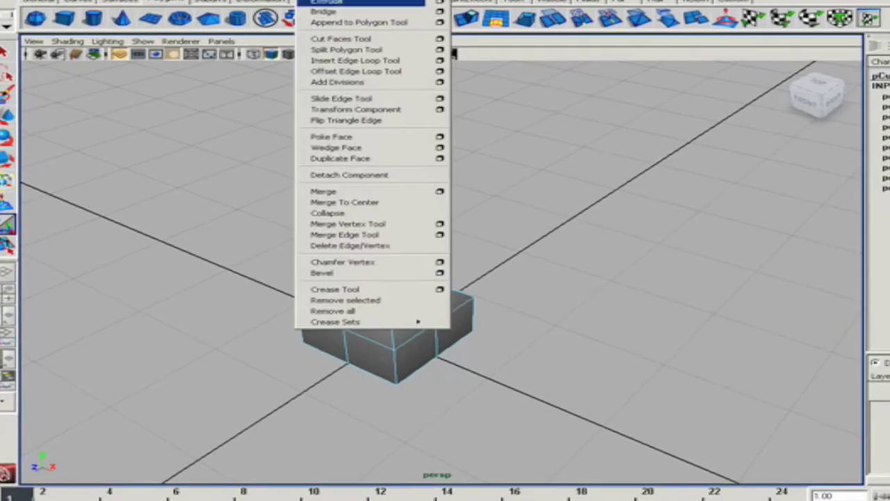
pyautogui.click(349, 4)
pyautogui.moveTo(365, 201); pyautogui.dragTo(422, 109)
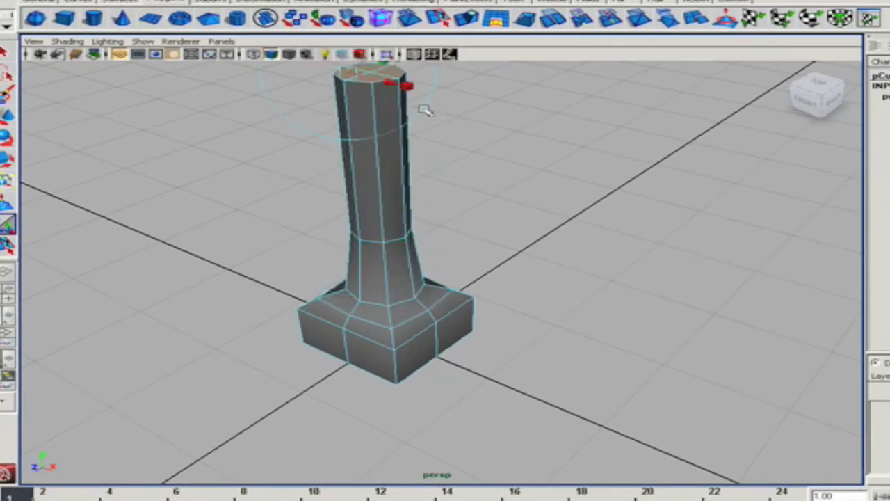
pyautogui.keyDown('alt'); pyautogui.moveTo(452, 159); pyautogui.dragTo(293, 131, button='right'); pyautogui.keyUp('alt')
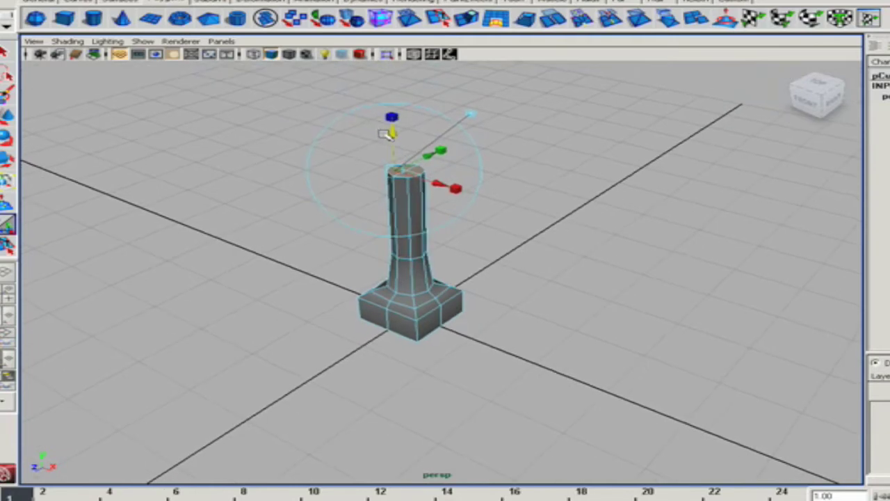
pyautogui.moveTo(390, 133); pyautogui.dragTo(399, 56)
# Extrude the top faces upward again by a short section and scale them inward to form a tapered tip
pyautogui.keyDown('alt'); pyautogui.moveTo(492, 104); pyautogui.dragTo(515, 149, button='middle'); pyautogui.keyUp('alt')
pyautogui.click(313, 2)
pyautogui.click(327, 3)
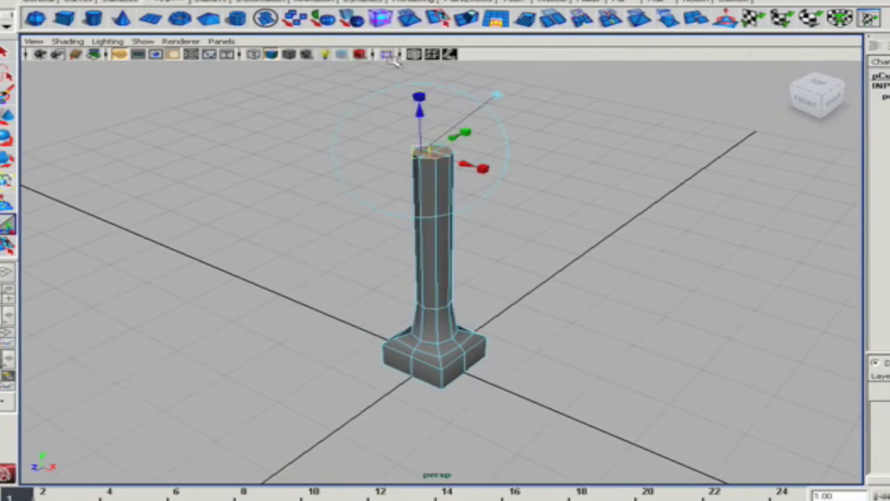
pyautogui.moveTo(419, 109); pyautogui.dragTo(417, 60)
pyautogui.press('r')
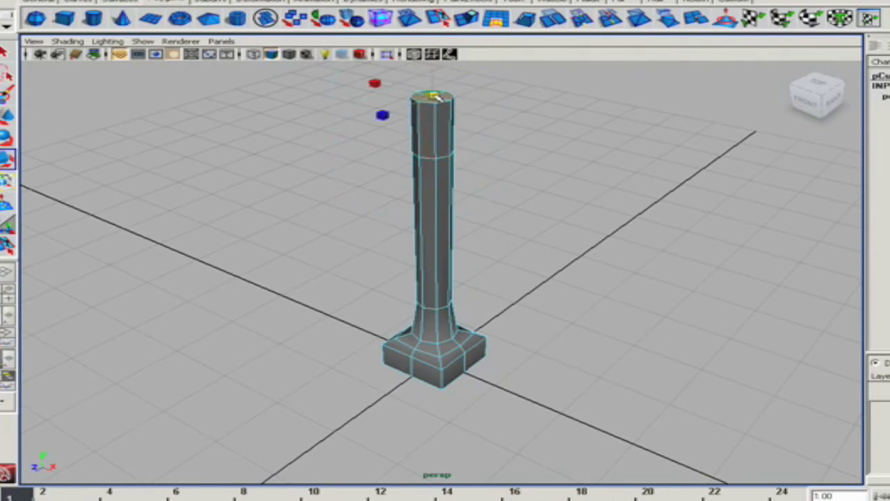
pyautogui.moveTo(436, 98); pyautogui.dragTo(411, 96)
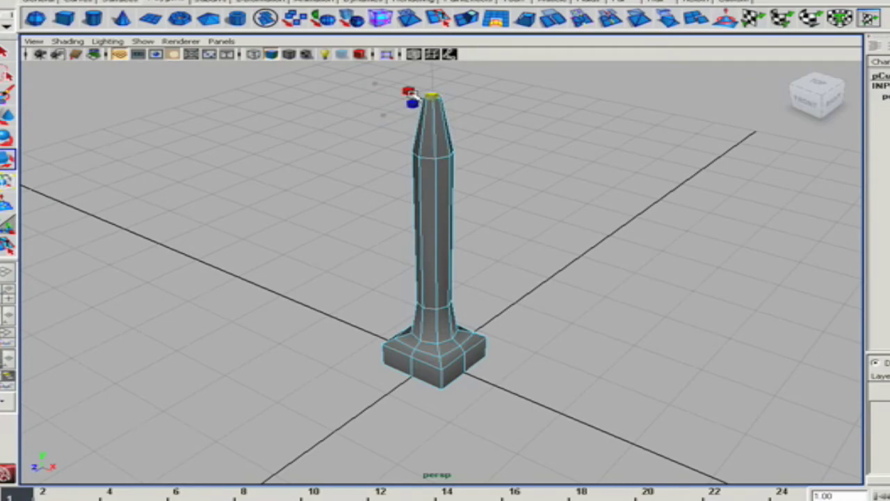
# Insert an edge loop around the lower part of the tapered tip and scale it outward into a wide rim
pyautogui.keyDown('alt'); pyautogui.moveTo(369, 123); pyautogui.dragTo(397, 194); pyautogui.keyUp('alt')
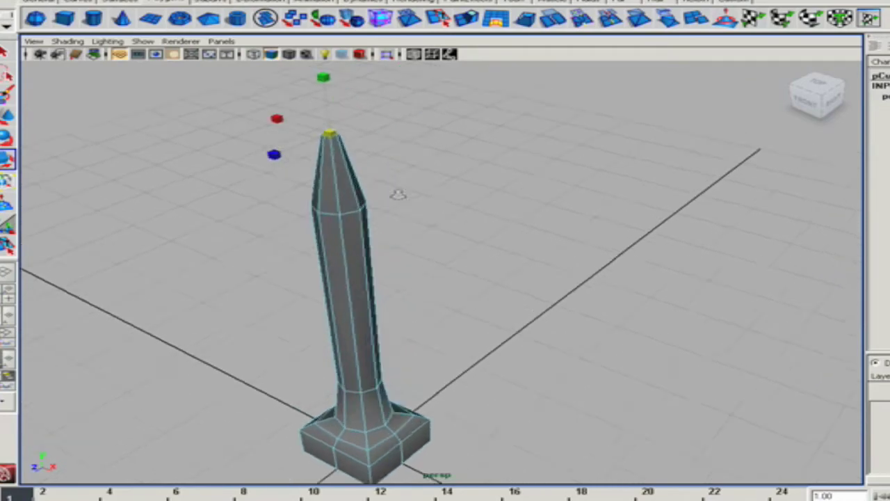
pyautogui.keyDown('alt'); pyautogui.moveTo(398, 195); pyautogui.dragTo(473, 174, button='right'); pyautogui.keyUp('alt')
pyautogui.keyDown('alt'); pyautogui.moveTo(473, 173); pyautogui.dragTo(564, 243, button='middle'); pyautogui.keyUp('alt')
pyautogui.keyDown('alt'); pyautogui.moveTo(563, 243); pyautogui.dragTo(570, 224, button='right'); pyautogui.keyUp('alt')
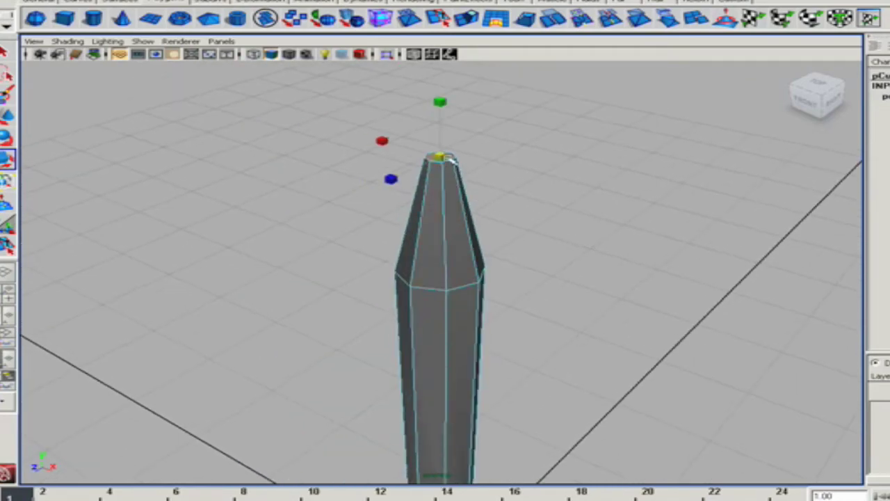
pyautogui.click(338, 168)
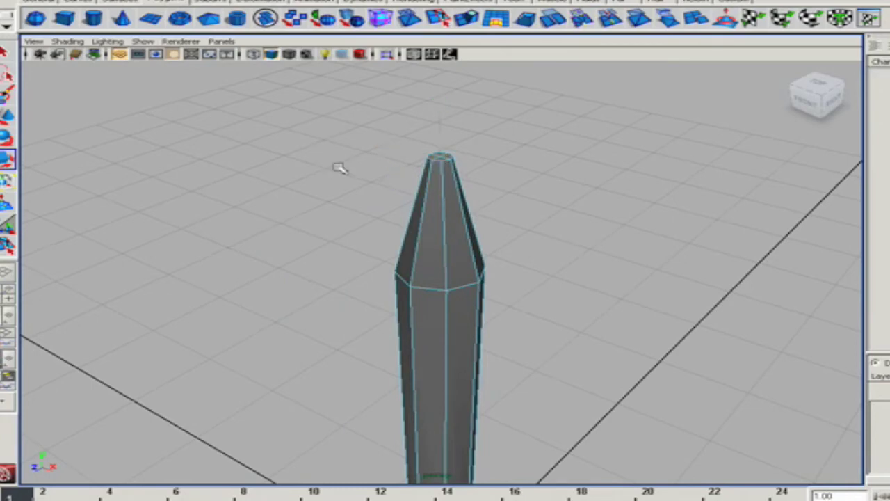
pyautogui.click(320, 2)
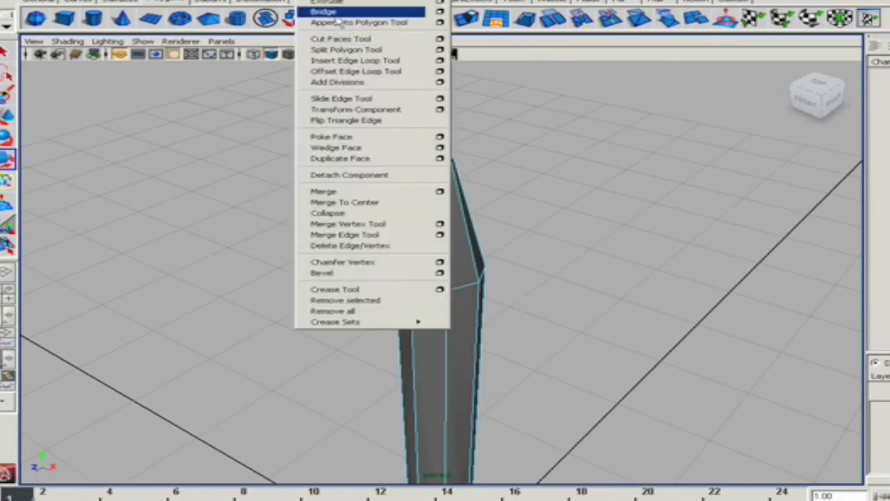
pyautogui.click(339, 61)
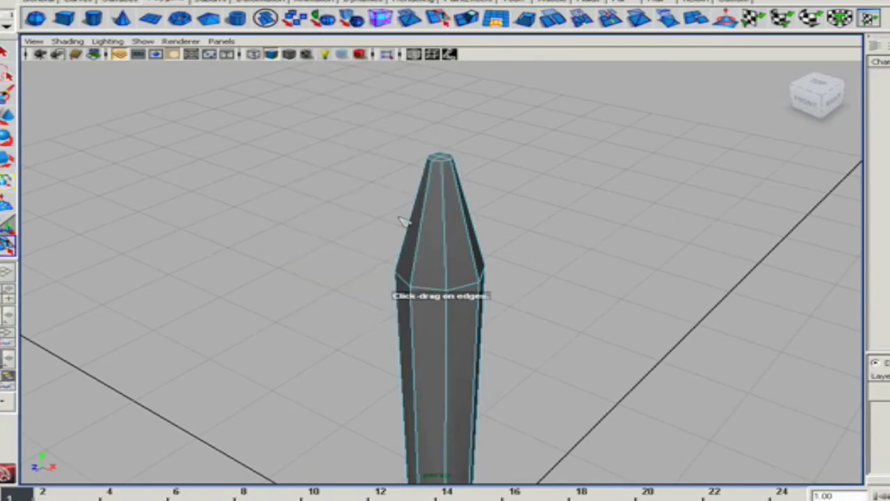
pyautogui.moveTo(430, 226); pyautogui.dragTo(502, 243)
pyautogui.press('r')
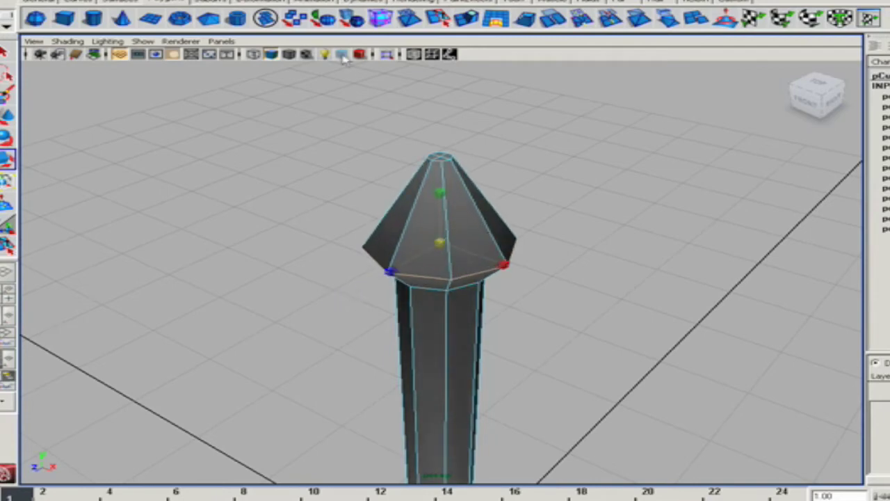
# Insert an edge loop just above the flared rim and scale it slightly outward to round the cap
pyautogui.press('y')
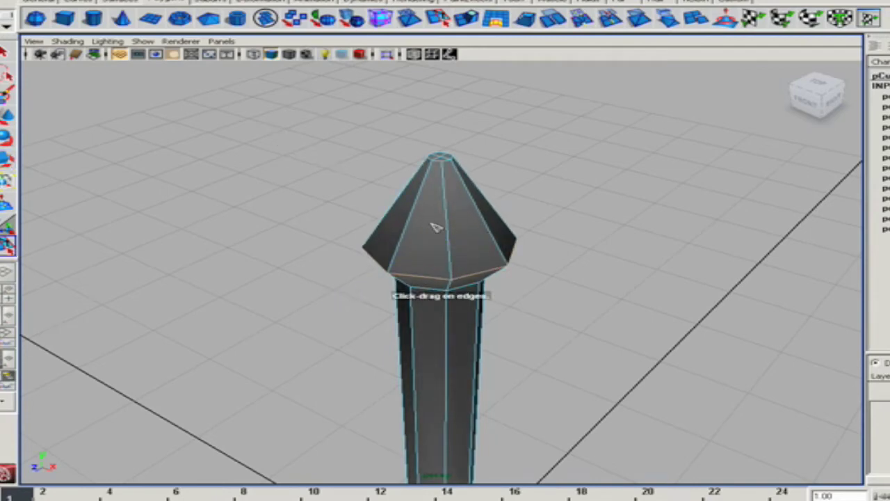
pyautogui.moveTo(411, 222); pyautogui.dragTo(403, 236)
pyautogui.press('r')
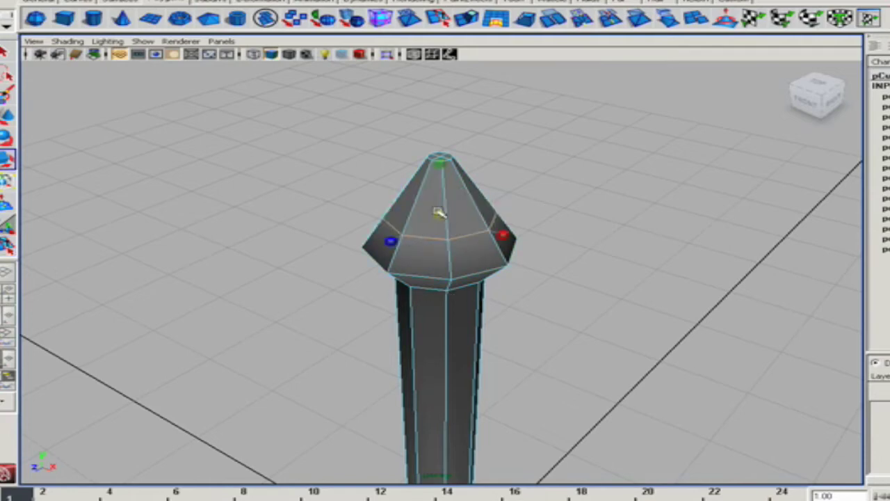
pyautogui.moveTo(441, 208); pyautogui.dragTo(454, 212)
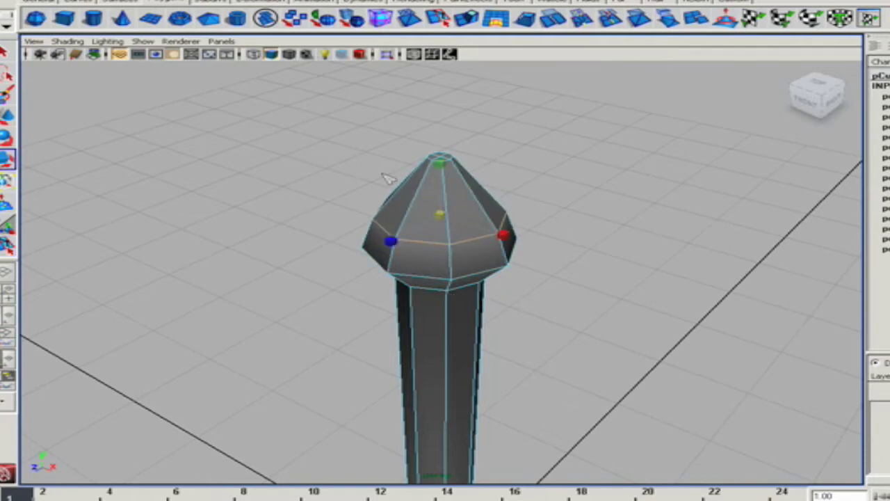
# Insert an edge loop in the upper part of the cap and scale it inward to form a narrow finial
pyautogui.press('y')
pyautogui.moveTo(452, 208); pyautogui.dragTo(368, 183)
pyautogui.press('r')
# Insert an edge loop below the cap's rim, narrow it to the shaft's width and raise it to form an overhang
pyautogui.keyDown('alt'); pyautogui.moveTo(368, 183); pyautogui.dragTo(349, 252, button='middle'); pyautogui.keyUp('alt')
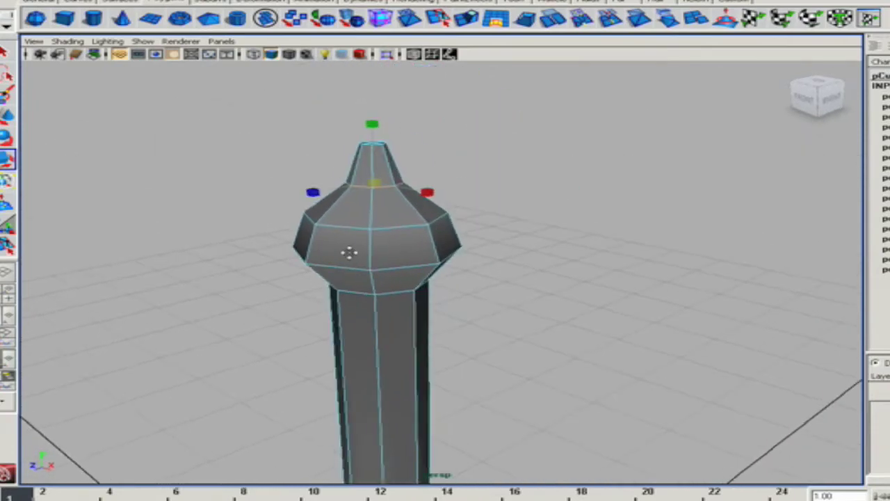
pyautogui.keyDown('alt'); pyautogui.moveTo(349, 252); pyautogui.dragTo(235, 204); pyautogui.keyUp('alt')
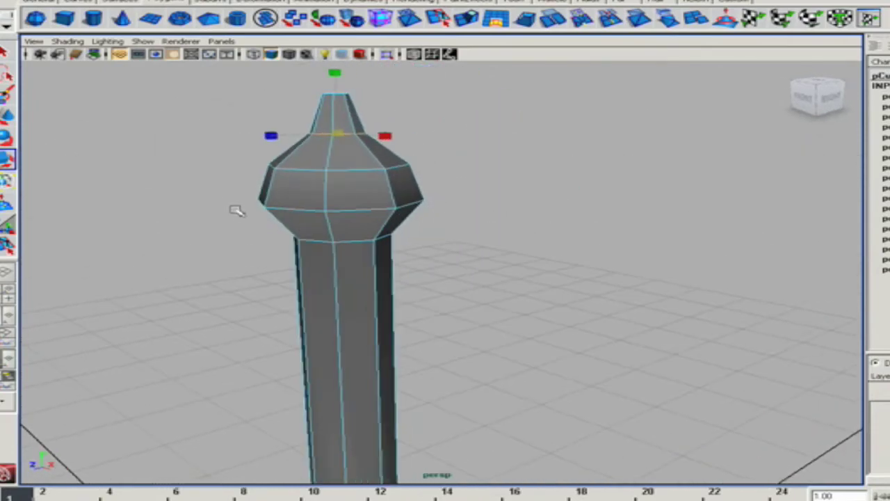
pyautogui.click(313, 2)
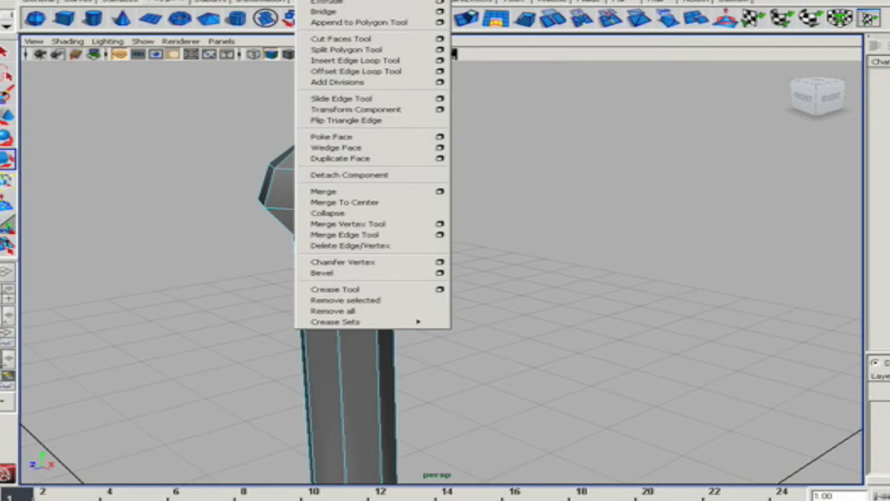
pyautogui.click(317, 62)
pyautogui.moveTo(344, 223); pyautogui.dragTo(319, 210)
pyautogui.press('w')
pyautogui.press('w')
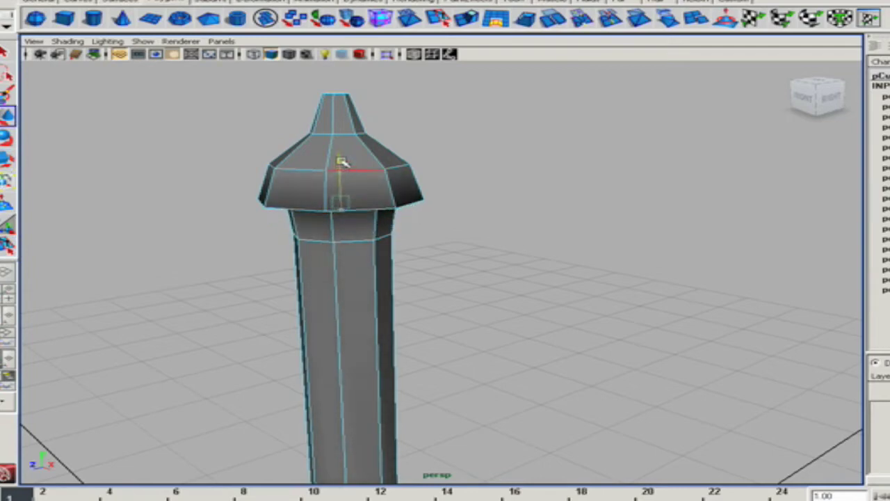
# Examine the whole column from several angles and distances to judge its proportions
pyautogui.scroll(-6, 290, 174)
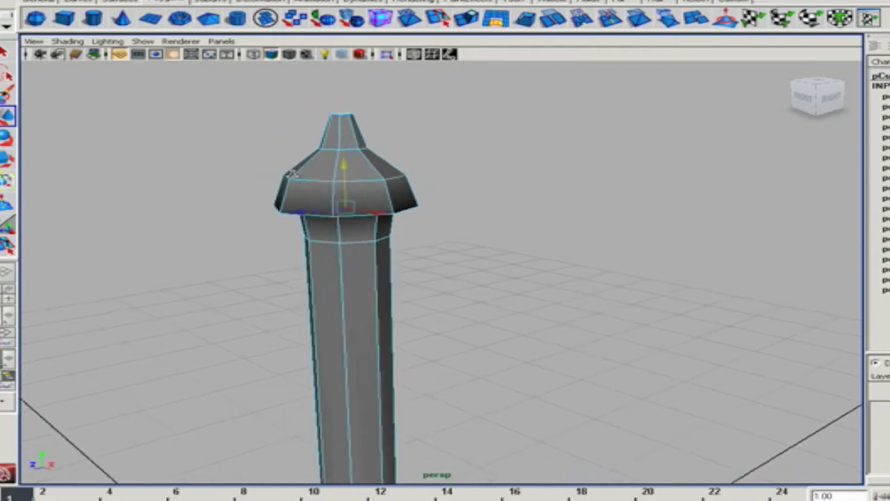
pyautogui.keyDown('alt'); pyautogui.moveTo(292, 161); pyautogui.dragTo(284, 143); pyautogui.keyUp('alt')
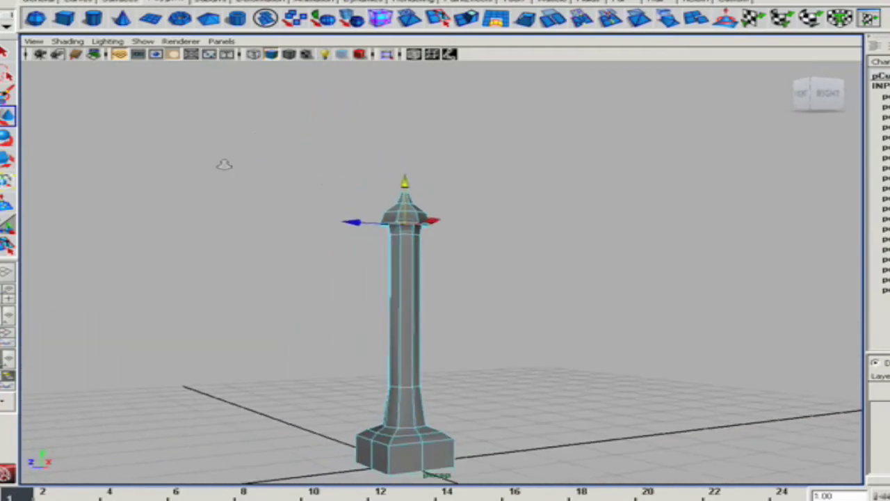
pyautogui.keyDown('alt'); pyautogui.moveTo(224, 164); pyautogui.dragTo(212, 165, button='right'); pyautogui.keyUp('alt')
pyautogui.keyDown('alt'); pyautogui.moveTo(287, 178); pyautogui.dragTo(281, 153, button='middle'); pyautogui.keyUp('alt')
pyautogui.keyDown('alt'); pyautogui.moveTo(280, 153); pyautogui.dragTo(253, 202); pyautogui.keyUp('alt')
pyautogui.keyDown('alt'); pyautogui.moveTo(252, 203); pyautogui.dragTo(425, 217, button='right'); pyautogui.keyUp('alt')
pyautogui.keyDown('alt'); pyautogui.moveTo(424, 216); pyautogui.dragTo(351, 186); pyautogui.keyUp('alt')
pyautogui.keyDown('alt'); pyautogui.moveTo(351, 187); pyautogui.dragTo(452, 234, button='middle'); pyautogui.keyUp('alt')
pyautogui.keyDown('alt'); pyautogui.moveTo(451, 235); pyautogui.dragTo(354, 225, button='right'); pyautogui.keyUp('alt')
pyautogui.keyDown('alt'); pyautogui.moveTo(354, 224); pyautogui.dragTo(370, 215); pyautogui.keyUp('alt')
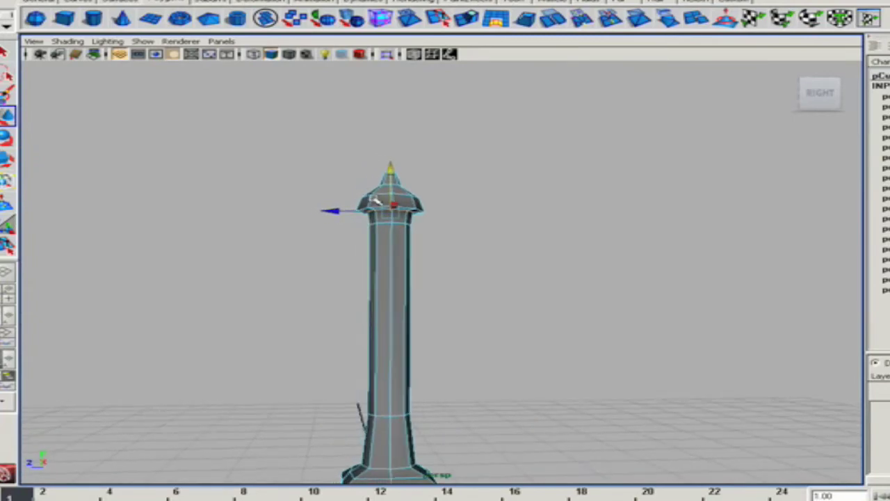
# Select all vertices of the cap and shaft top, move them down to shorten the column, and return to object mode
pyautogui.keyDown('alt'); pyautogui.moveTo(294, 181); pyautogui.dragTo(340, 204, button='right'); pyautogui.keyUp('alt')
pyautogui.moveTo(324, 144); pyautogui.dragTo(462, 251)
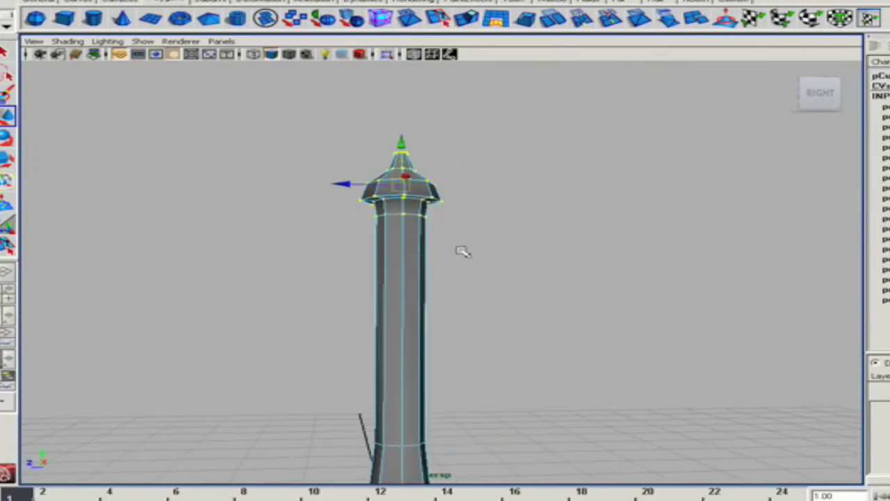
pyautogui.moveTo(401, 144); pyautogui.dragTo(401, 212)
pyautogui.press('F8')
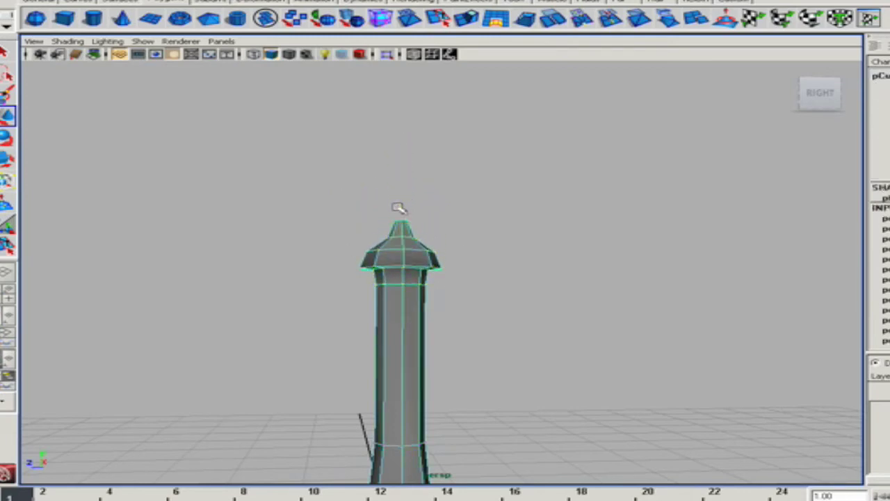
pyautogui.press('F8')
pyautogui.press('F8')
# Scale the whole column down uniformly to a small size and move it along the Z axis away from the origin
pyautogui.keyDown('alt'); pyautogui.moveTo(405, 199); pyautogui.dragTo(215, 171, button='right'); pyautogui.keyUp('alt')
pyautogui.keyDown('alt'); pyautogui.moveTo(358, 230); pyautogui.dragTo(371, 272); pyautogui.keyUp('alt')
pyautogui.press('r')
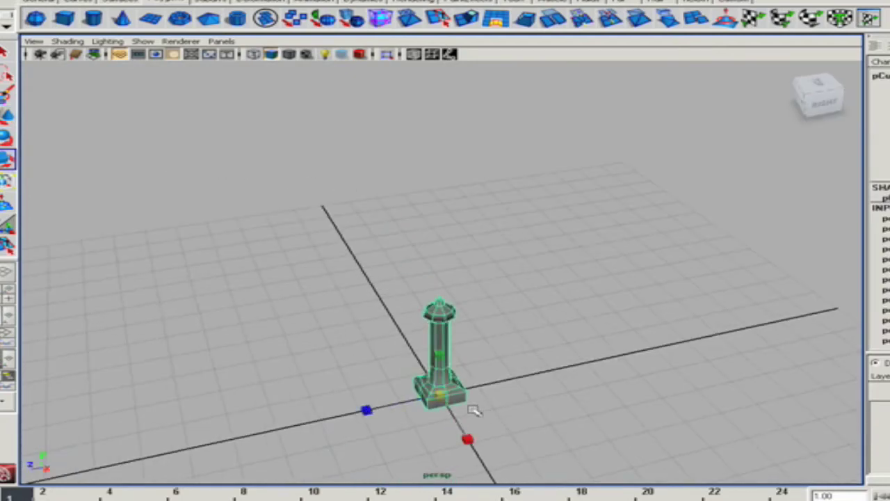
pyautogui.moveTo(437, 396); pyautogui.dragTo(324, 374)
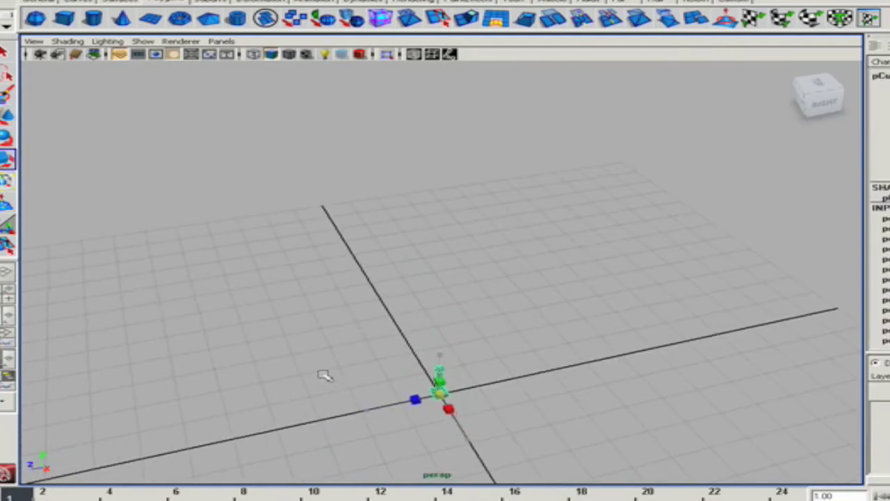
pyautogui.press('w')
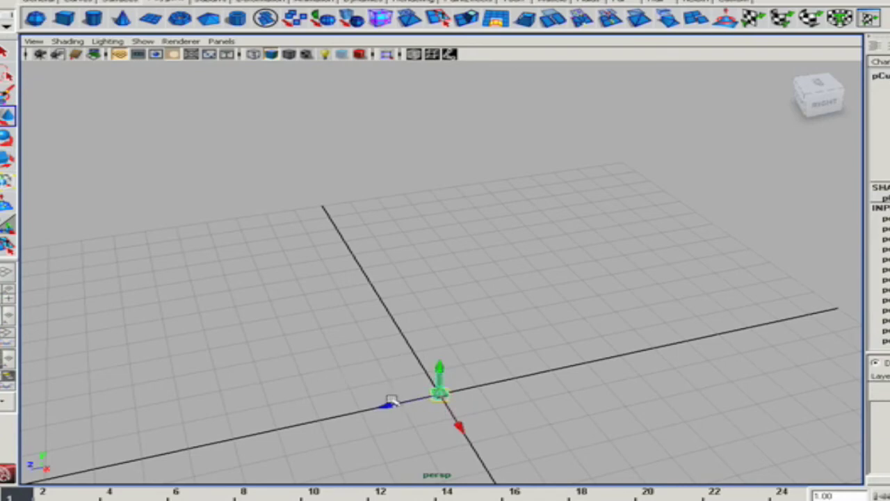
pyautogui.moveTo(391, 400); pyautogui.dragTo(139, 431)
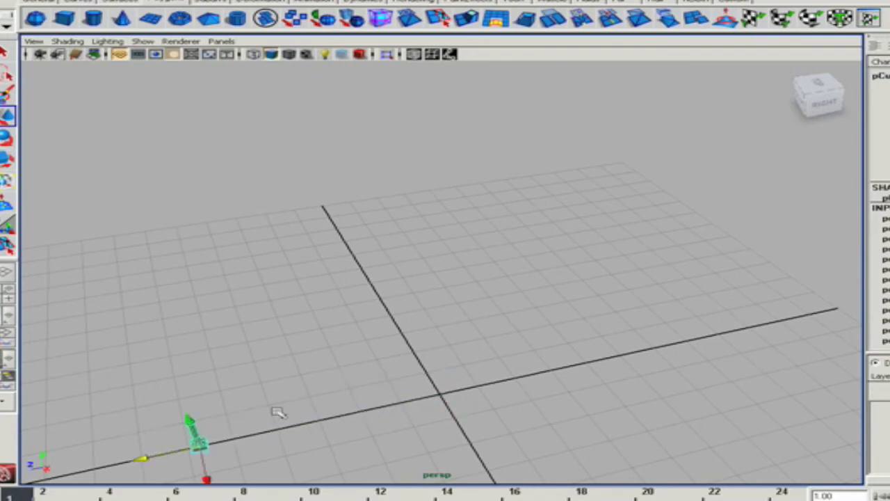
# Draw a straight CV curve along the Z axis, starting beside the column and extending past the origin to the opposite side
pyautogui.keyDown('alt'); pyautogui.moveTo(299, 412); pyautogui.dragTo(192, 207); pyautogui.keyUp('alt')
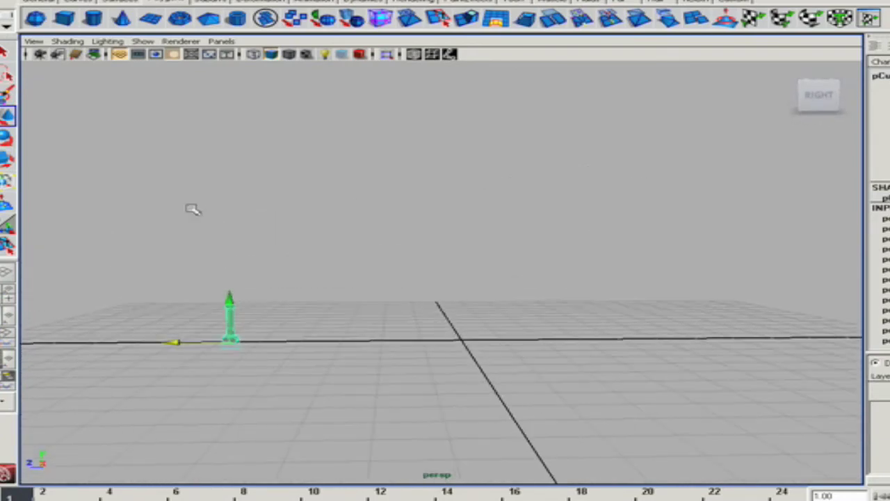
pyautogui.click(79, 2)
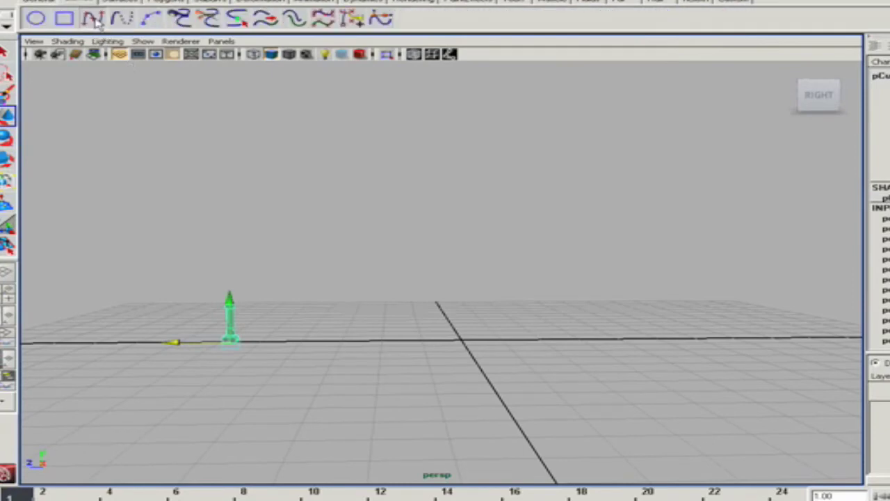
pyautogui.click(94, 19)
pyautogui.keyDown('alt'); pyautogui.moveTo(285, 225); pyautogui.dragTo(306, 276); pyautogui.keyUp('alt')
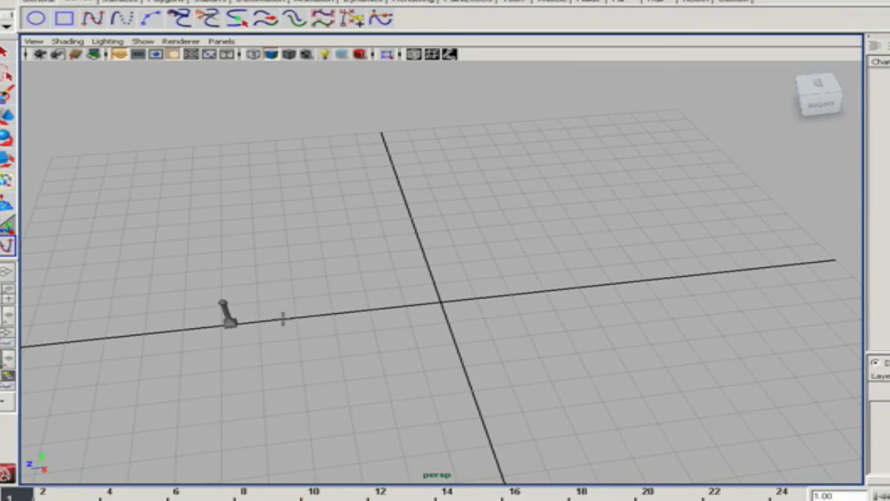
pyautogui.click(258, 320)
pyautogui.click(332, 309)
pyautogui.press('w')
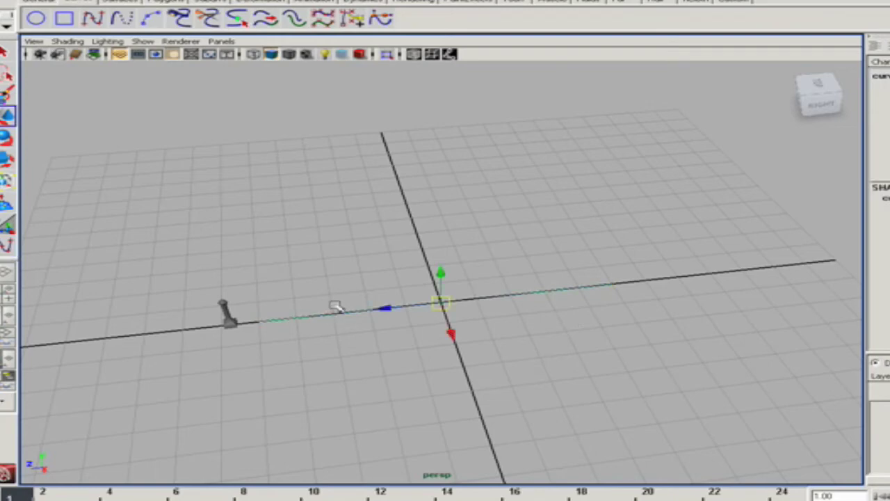
# Show the curve's control vertices and raise the two middle ones along Y to bend it into an arch
pyautogui.moveTo(350, 304)
pyautogui.keyDown('alt'); pyautogui.mouseDown()
pyautogui.moveTo(285, 264)
pyautogui.moveTo(347, 288)
pyautogui.moveTo(321, 258)
pyautogui.moveTo(397, 283)
pyautogui.moveTo(333, 258)
pyautogui.moveTo(411, 260)
pyautogui.moveTo(349, 294)
pyautogui.mouseUp(); pyautogui.keyUp('alt')
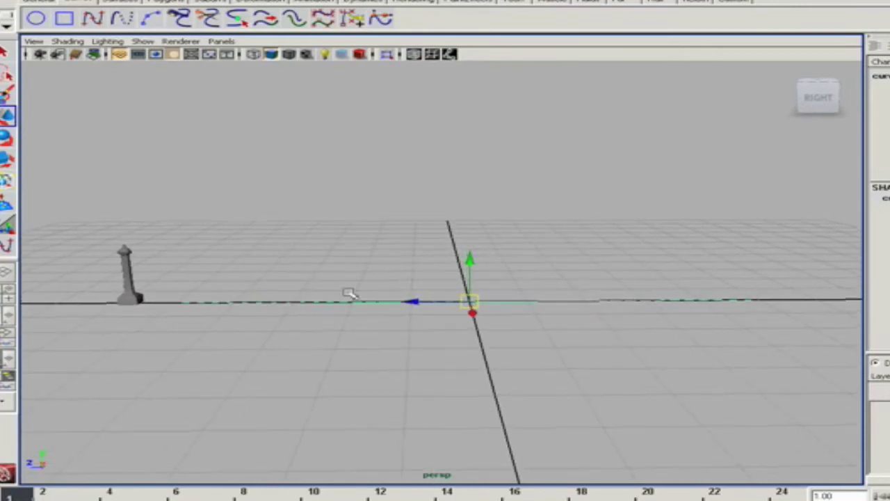
pyautogui.rightClick(378, 301)
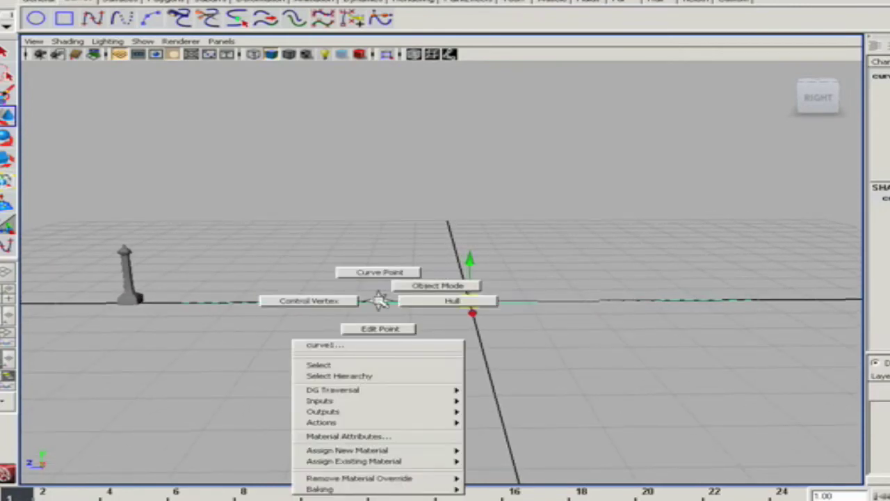
pyautogui.rightClick(380, 303)
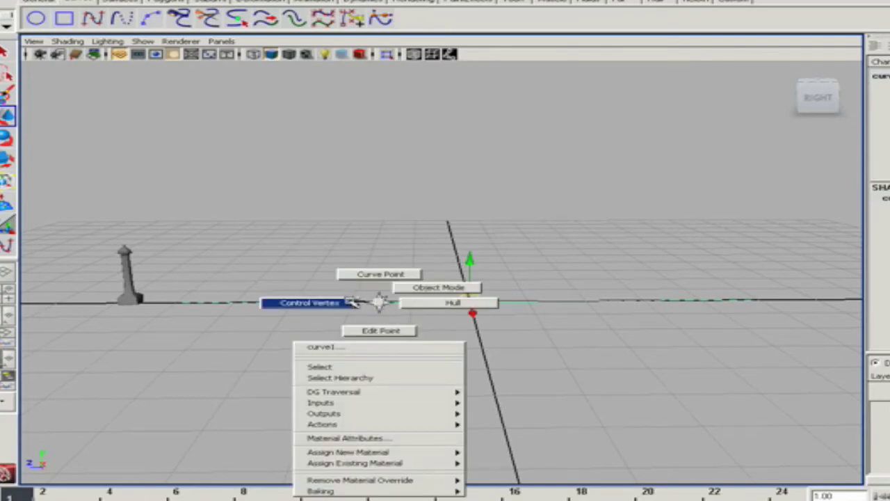
pyautogui.click(352, 301)
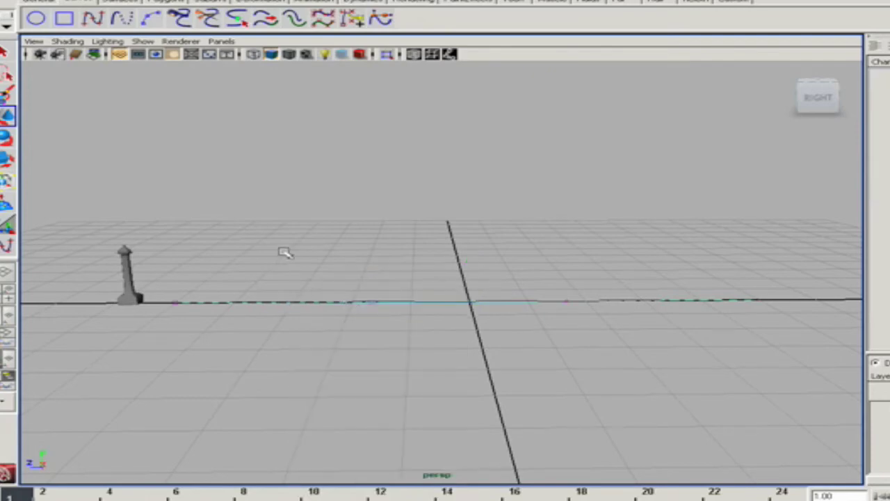
pyautogui.moveTo(284, 251); pyautogui.dragTo(593, 354)
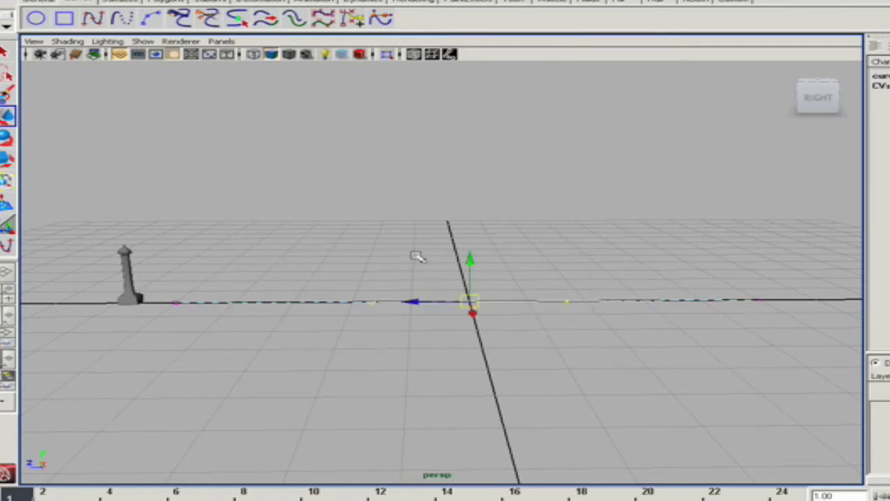
pyautogui.moveTo(471, 260); pyautogui.dragTo(471, 174)
# Fine-tune the arch by raising its two middle control vertices further and lowering them slightly
pyautogui.click(340, 204)
pyautogui.moveTo(319, 171); pyautogui.dragTo(640, 261)
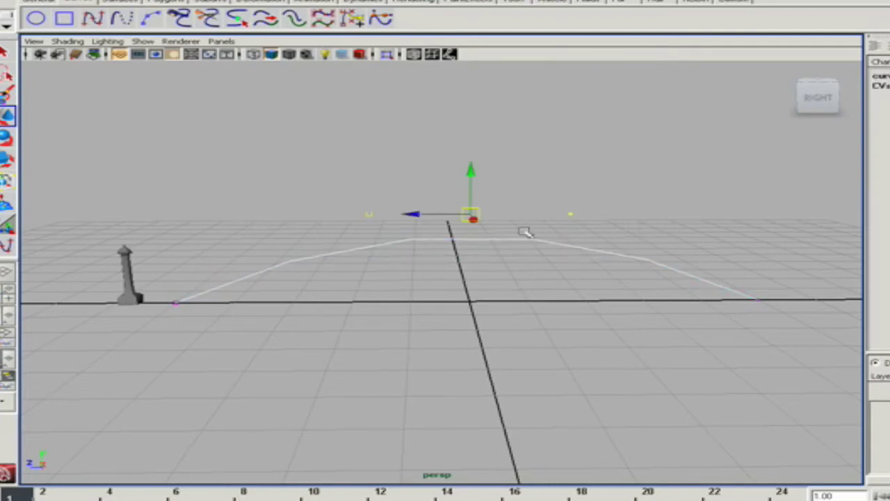
pyautogui.moveTo(471, 175); pyautogui.dragTo(415, 133)
pyautogui.click(402, 253)
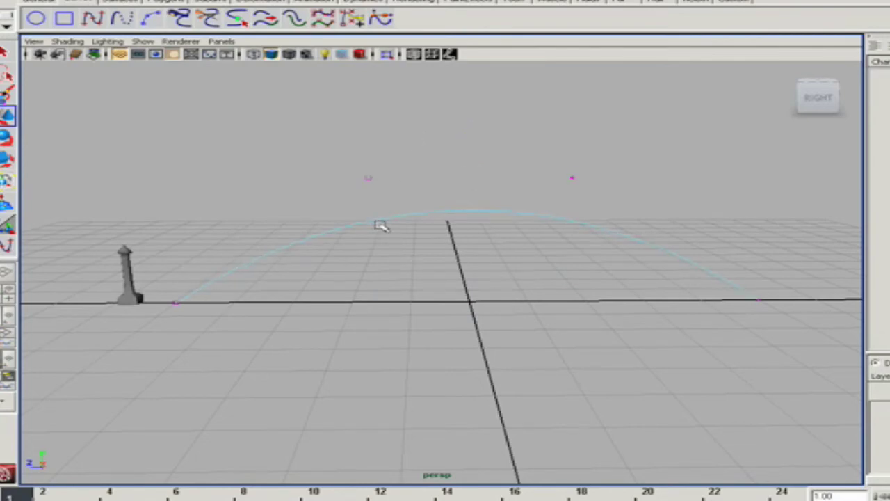
pyautogui.keyDown('alt'); pyautogui.moveTo(338, 254); pyautogui.dragTo(608, 237); pyautogui.keyUp('alt')
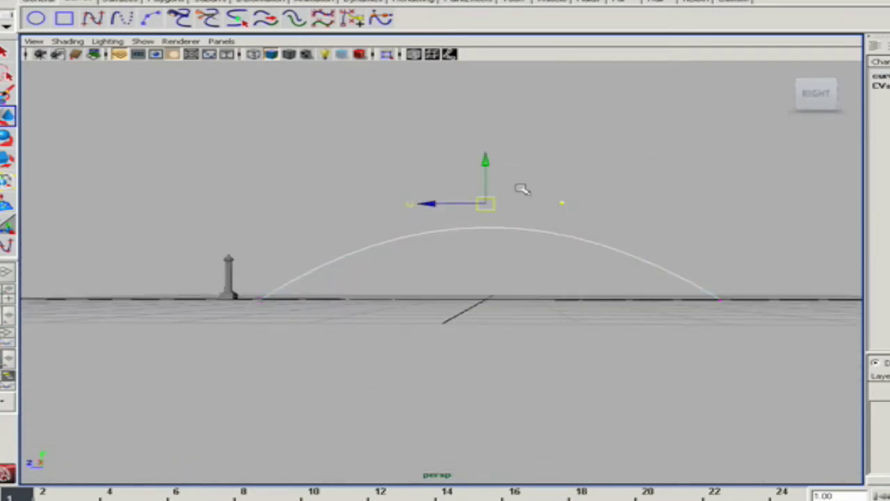
pyautogui.moveTo(487, 156); pyautogui.dragTo(484, 165)
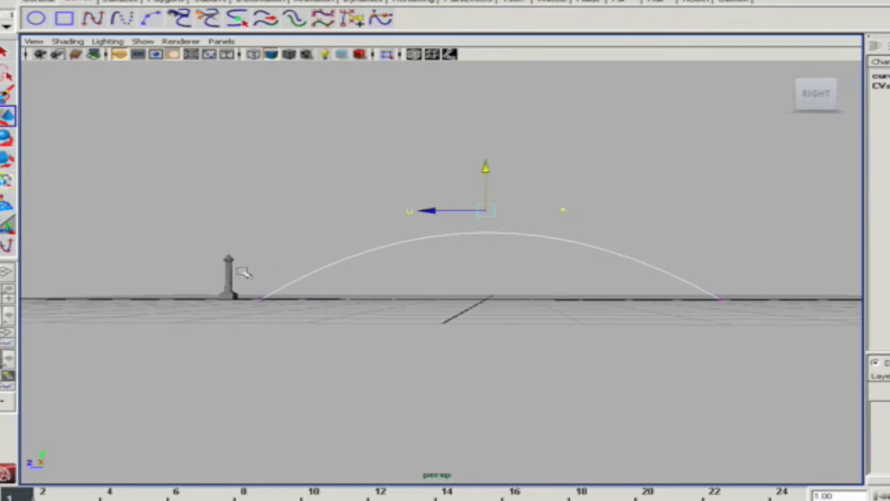
# Return the curve to object mode and select the column first, adding the curve to the selection last
pyautogui.click(234, 273)
pyautogui.keyDown('alt'); pyautogui.moveTo(308, 274); pyautogui.dragTo(276, 245); pyautogui.keyUp('alt')
pyautogui.keyDown('alt'); pyautogui.moveTo(177, 241); pyautogui.dragTo(274, 251); pyautogui.keyUp('alt')
pyautogui.click(171, 298)
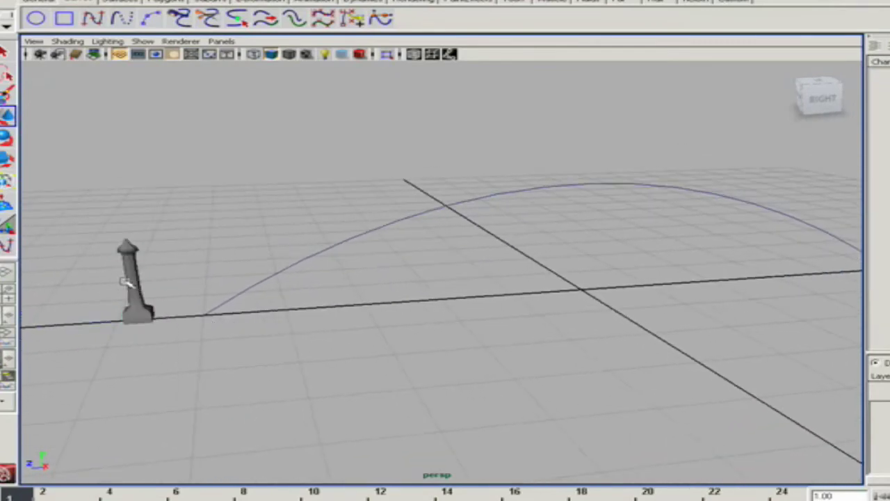
pyautogui.click(144, 281)
pyautogui.keyDown('alt'); pyautogui.moveTo(144, 281); pyautogui.dragTo(174, 278); pyautogui.keyUp('alt')
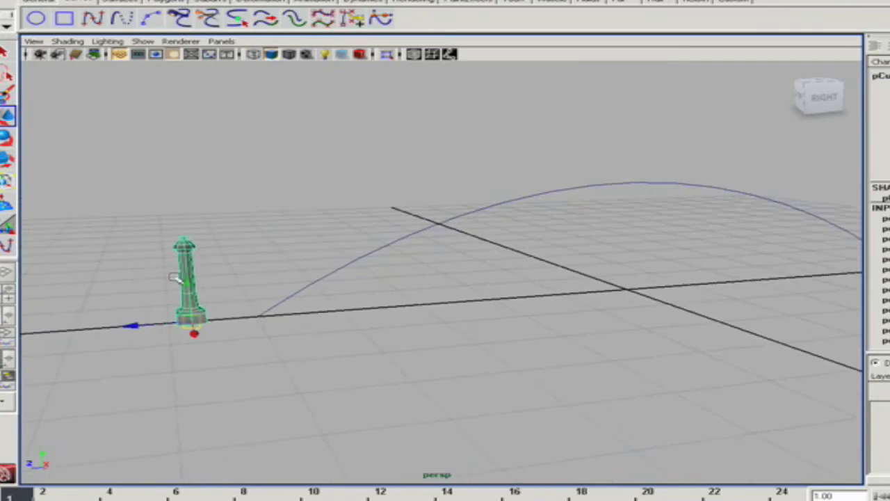
pyautogui.click(415, 237)
# Open the Attach to Motion Path options from the Animation commands for the selected column and curve
pyautogui.click(60, 1)
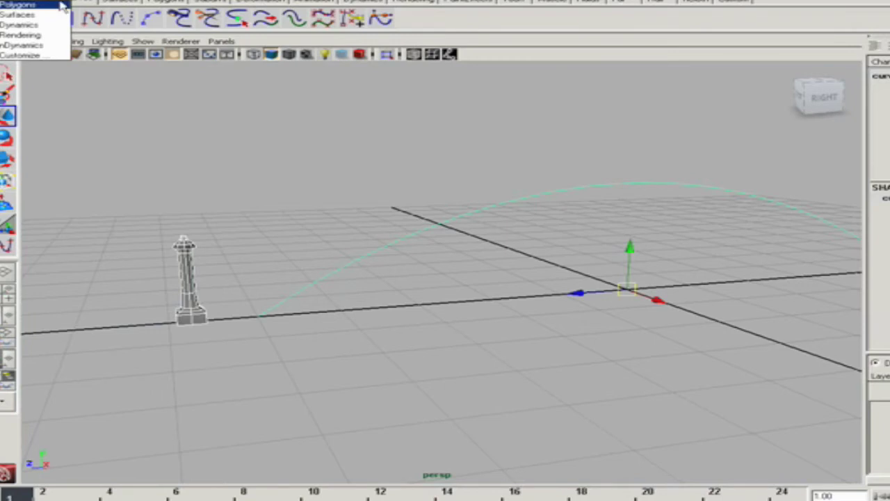
pyautogui.click(55, 2)
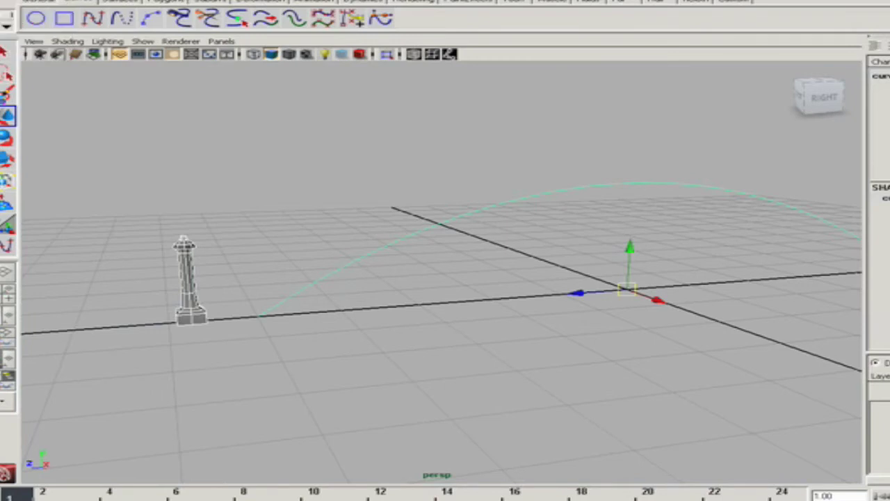
pyautogui.click(246, 1)
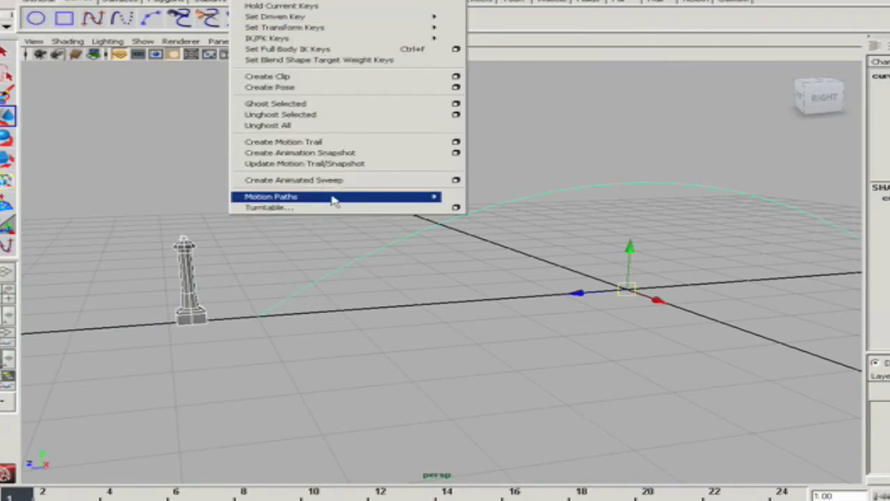
pyautogui.moveTo(332, 199)
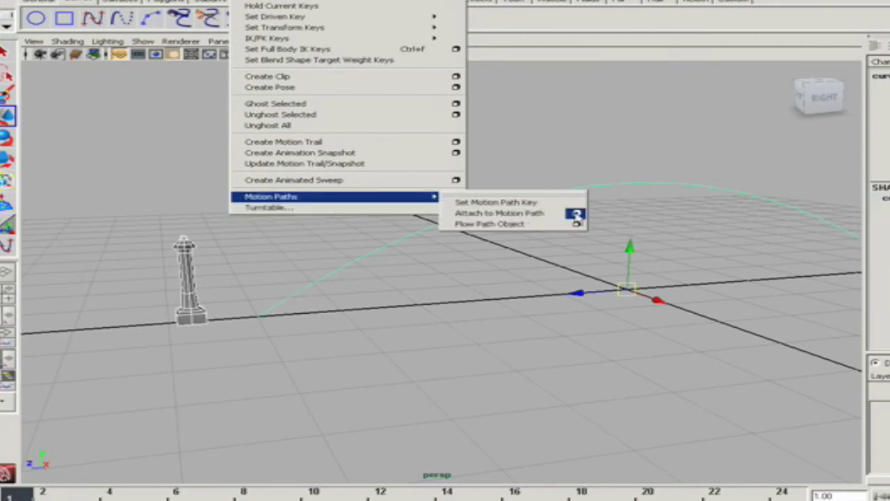
pyautogui.click(576, 214)
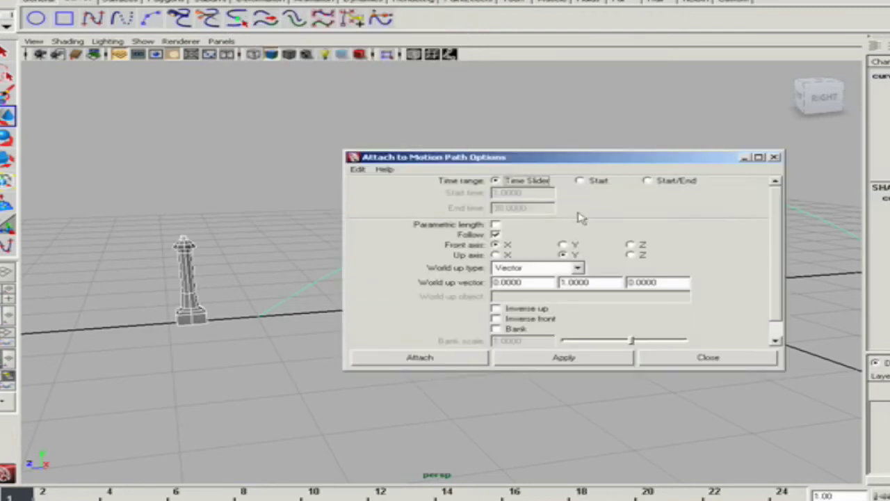
pyautogui.moveTo(562, 156); pyautogui.dragTo(612, 175)
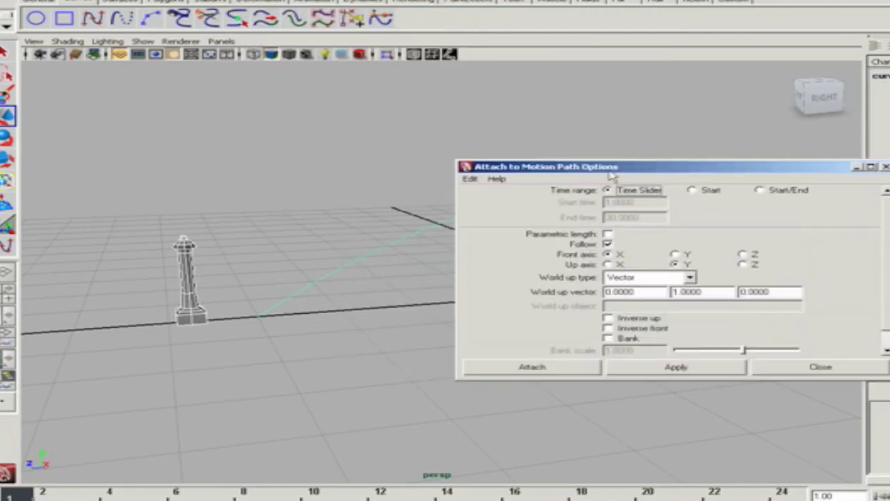
# Set the motion path's time range to Start/End with an end time of 12
pyautogui.click(761, 190)
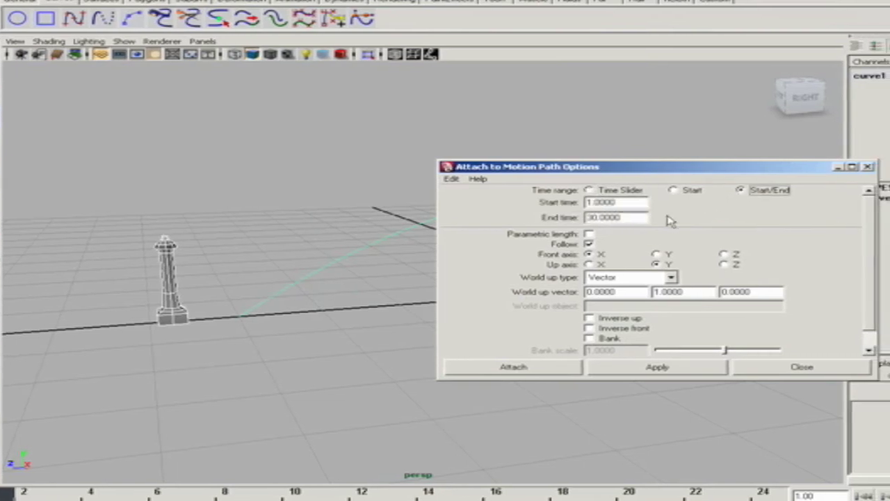
pyautogui.moveTo(614, 217); pyautogui.dragTo(581, 218)
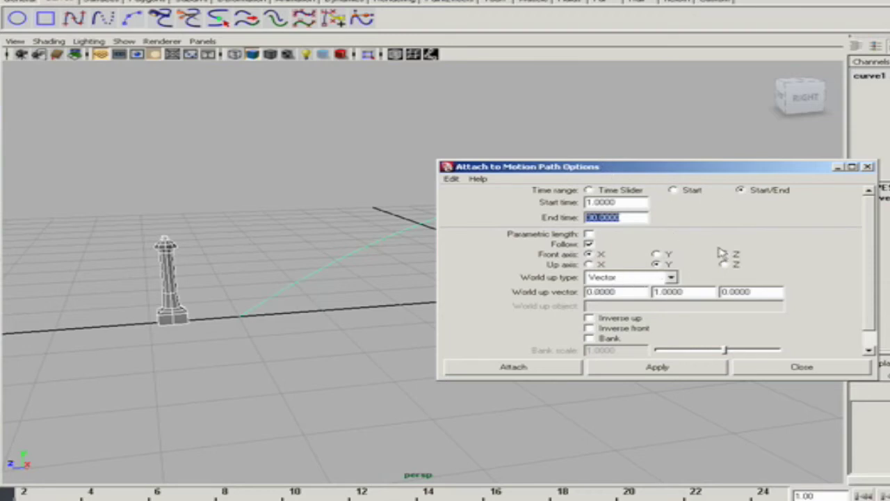
pyautogui.moveTo(576, 174); pyautogui.dragTo(744, 247)
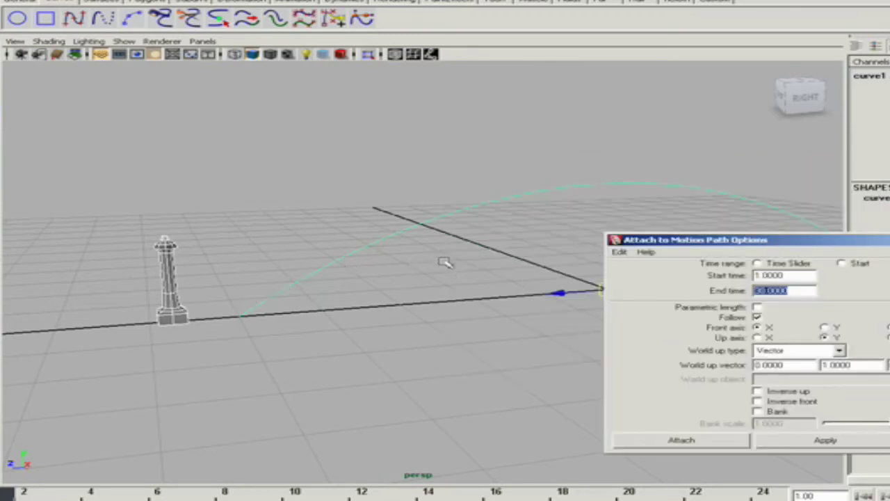
pyautogui.keyDown('alt'); pyautogui.moveTo(420, 312); pyautogui.dragTo(332, 282, button='middle'); pyautogui.keyUp('alt')
pyautogui.keyDown('alt'); pyautogui.moveTo(332, 282); pyautogui.dragTo(560, 273); pyautogui.keyUp('alt')
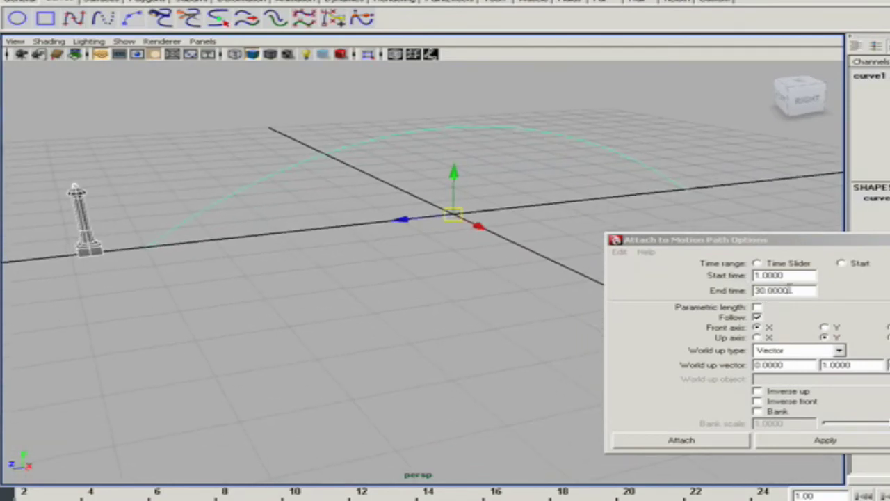
pyautogui.moveTo(788, 291); pyautogui.dragTo(760, 293)
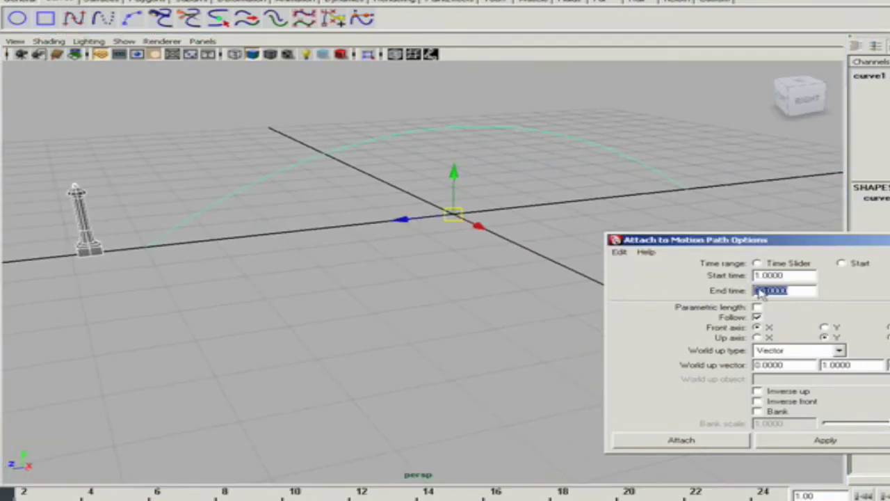
pyautogui.write('12')
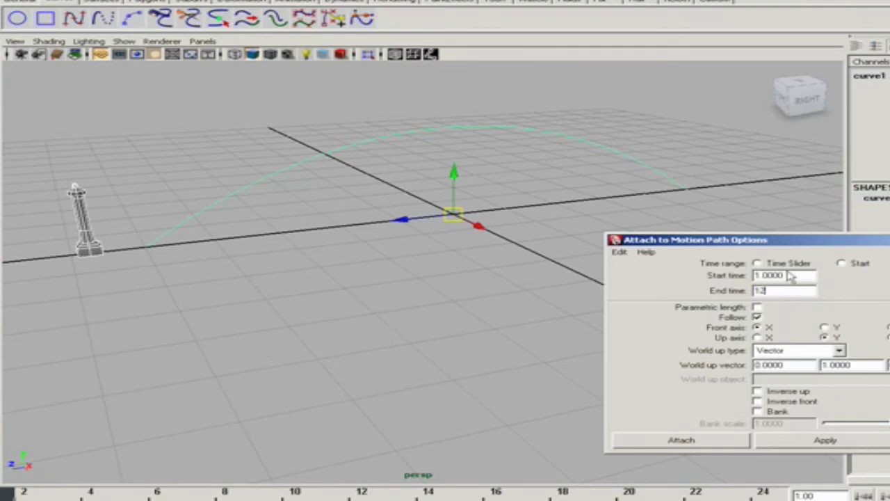
# Turn off Follow and attach the column to the arched curve as its motion path
pyautogui.keyDown('alt'); pyautogui.moveTo(420, 330); pyautogui.dragTo(439, 299, button='middle'); pyautogui.keyUp('alt')
pyautogui.click(669, 250)
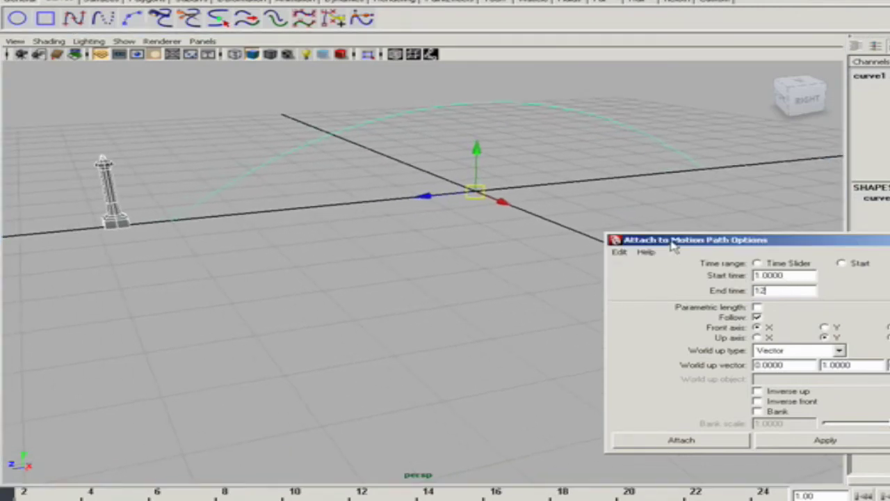
pyautogui.moveTo(673, 240); pyautogui.dragTo(485, 229)
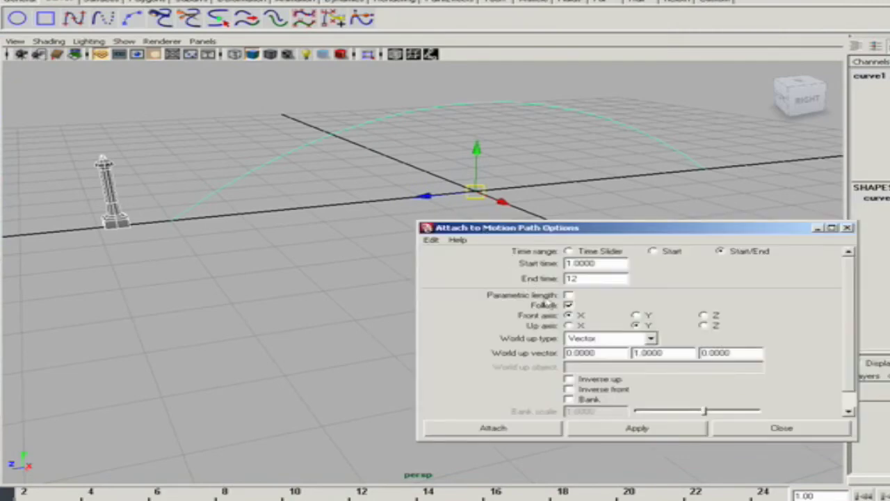
pyautogui.click(569, 305)
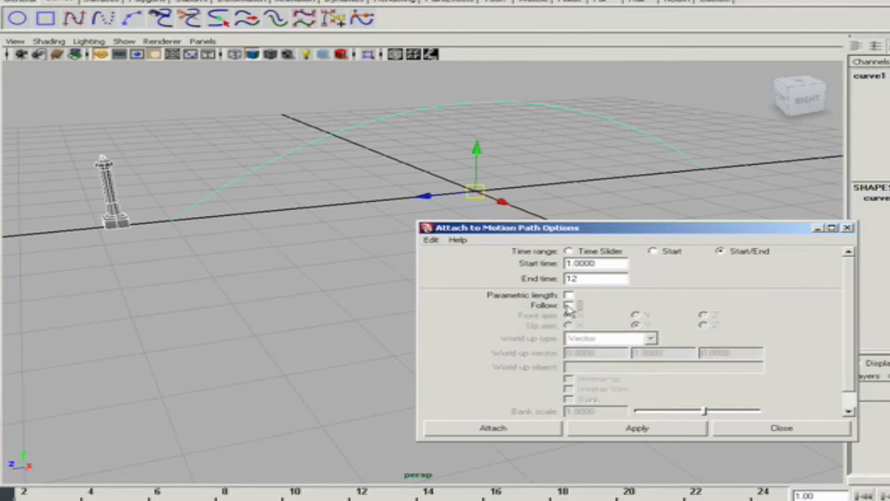
pyautogui.click(569, 306)
pyautogui.click(569, 306)
pyautogui.click(492, 429)
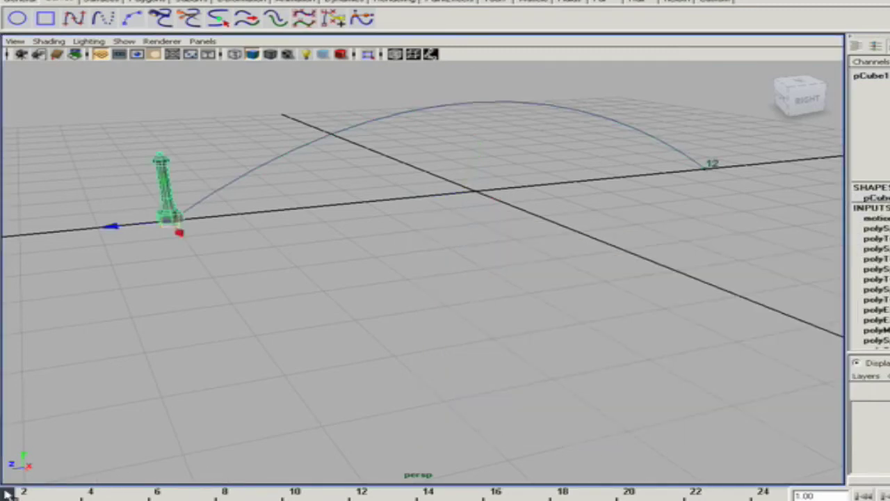
# Scrub the timeline from frame 1 to frame 5 and back to preview the column's movement along the curve
pyautogui.moveTo(7, 492); pyautogui.dragTo(139, 471)
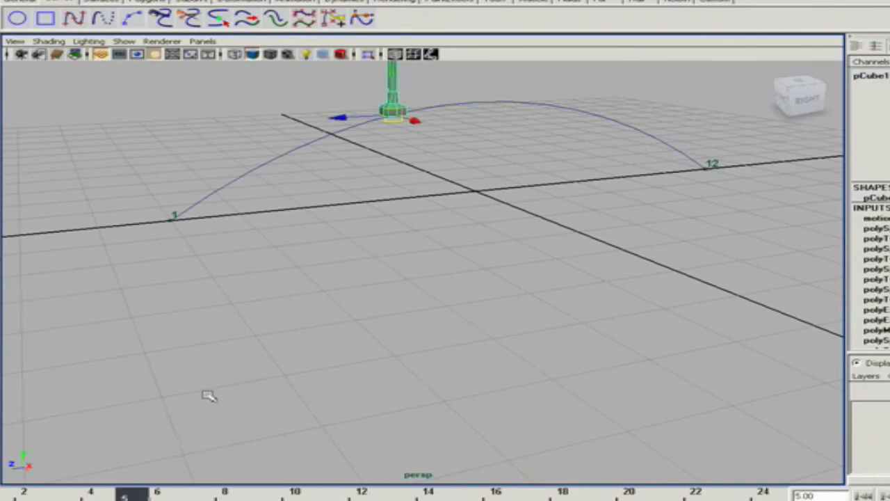
pyautogui.keyDown('alt'); pyautogui.moveTo(209, 396); pyautogui.dragTo(230, 438); pyautogui.keyUp('alt')
pyautogui.moveTo(163, 495); pyautogui.dragTo(10, 484)
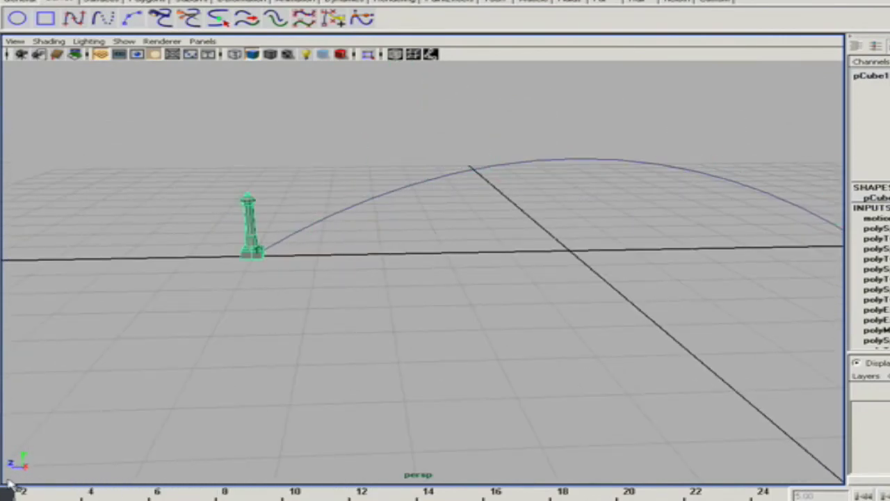
pyautogui.moveTo(191, 400)
pyautogui.keyDown('alt'); pyautogui.mouseDown()
pyautogui.moveTo(272, 405)
pyautogui.moveTo(298, 417)
pyautogui.moveTo(188, 415)
pyautogui.mouseUp(); pyautogui.keyUp('alt')
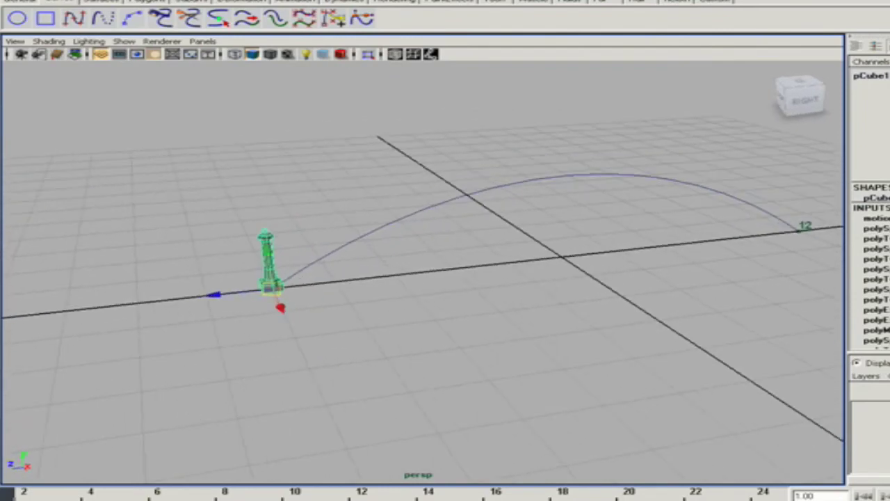
# Create an animation snapshot of the column using a Start/End time range from 1 to 12 and an increment of 1
pyautogui.click(226, 1)
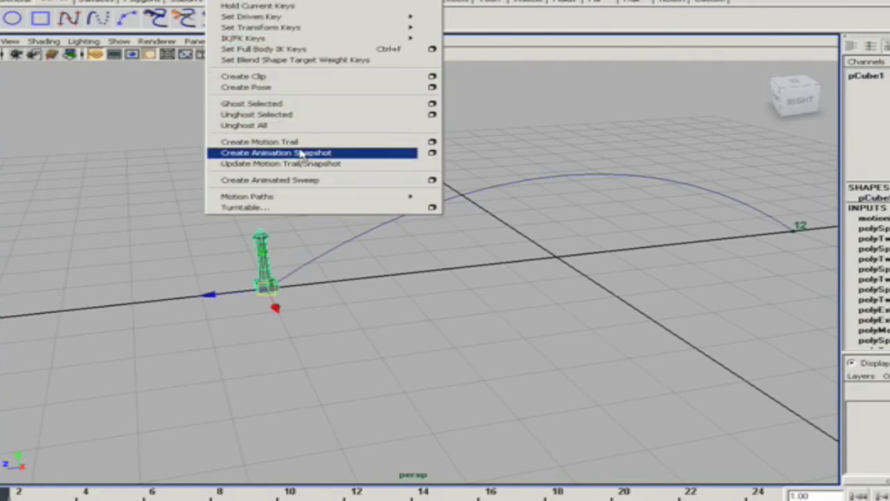
pyautogui.click(431, 154)
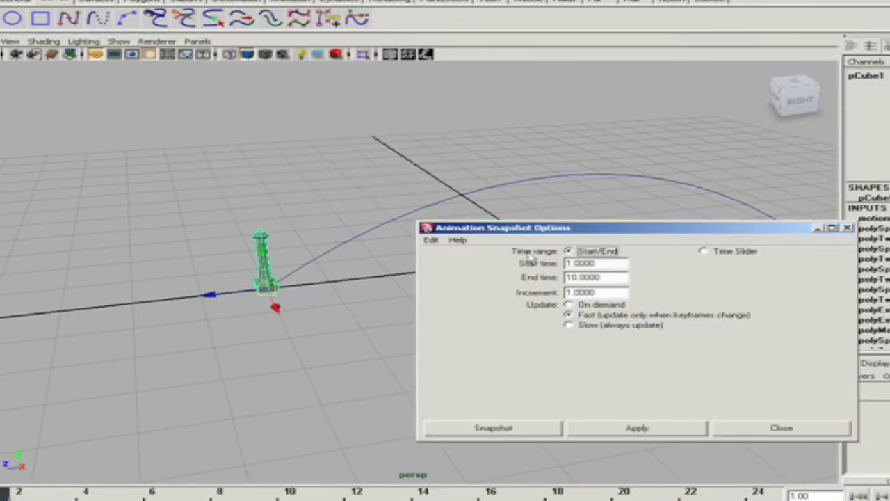
pyautogui.moveTo(598, 279); pyautogui.dragTo(565, 278)
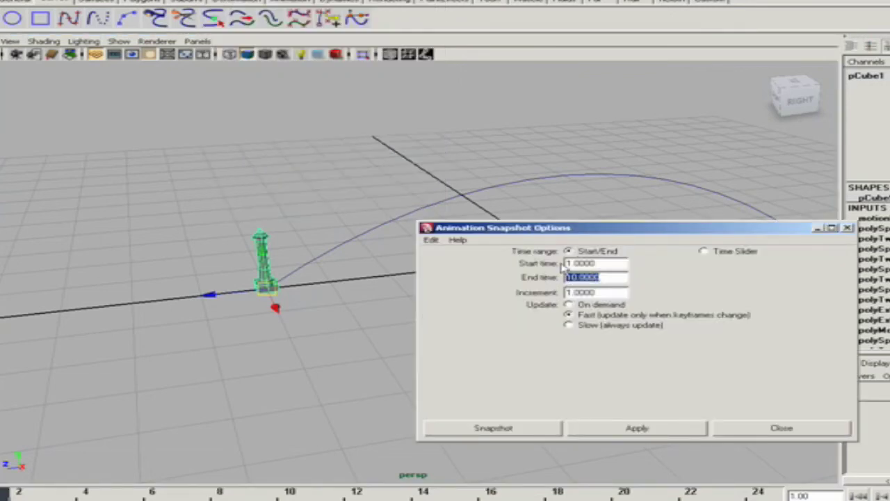
pyautogui.write('12')
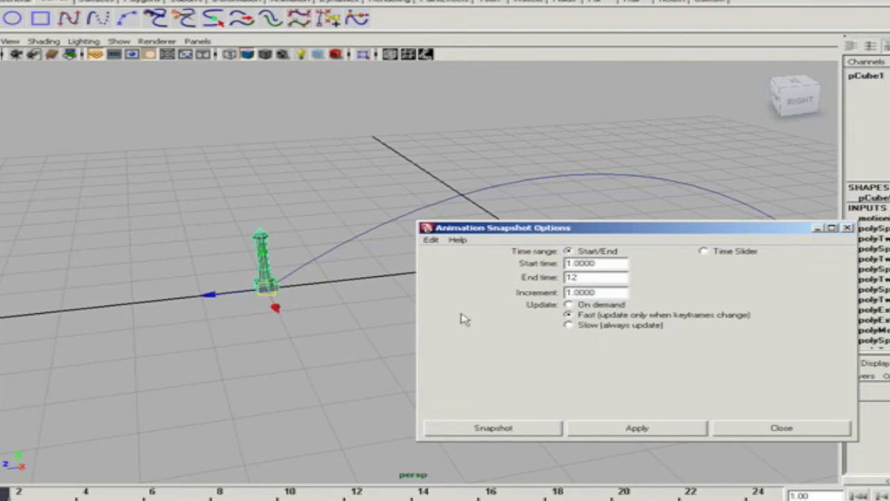
pyautogui.click(703, 252)
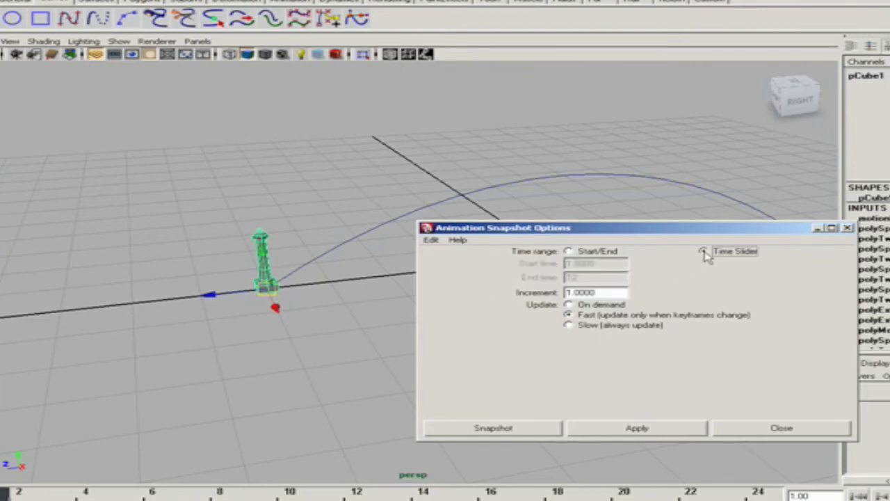
pyautogui.click(569, 252)
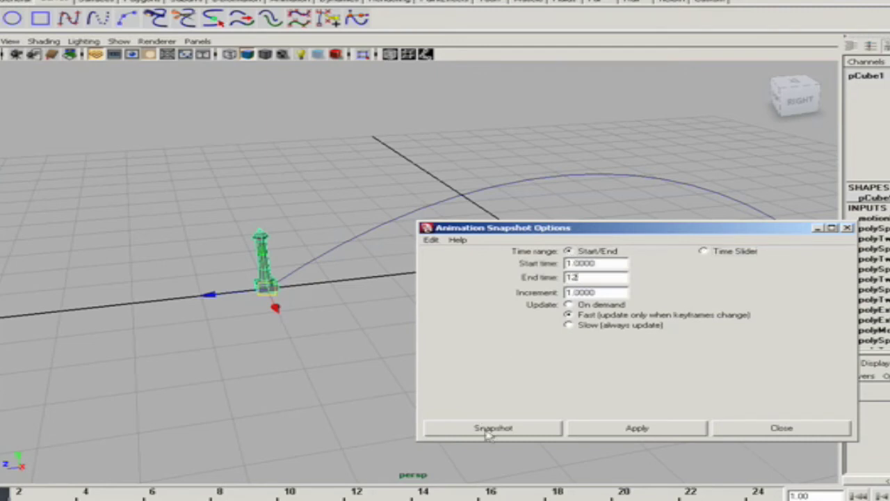
pyautogui.click(526, 429)
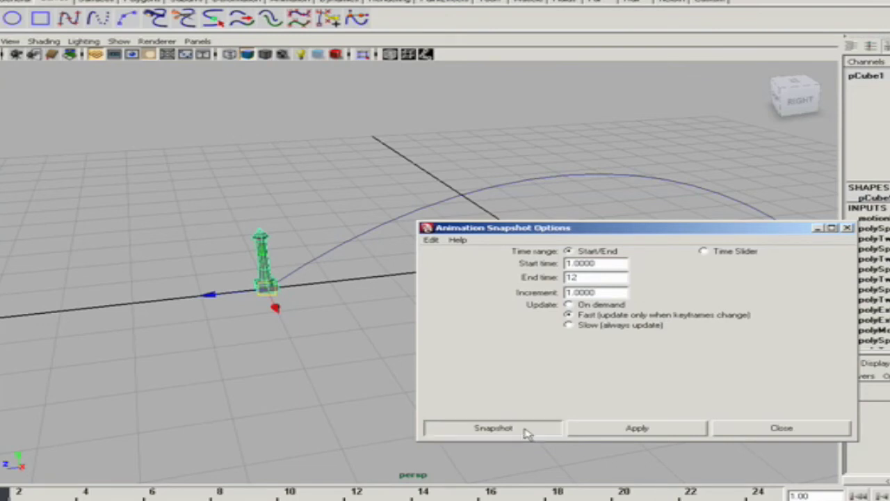
pyautogui.click(526, 430)
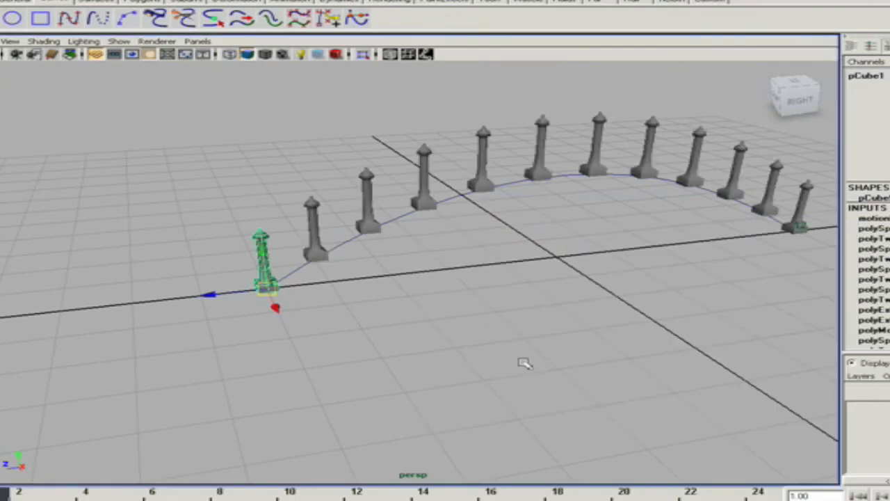
# Show the Outliner beside the perspective view and check the copies inside the snapshot group
pyautogui.keyDown('alt'); pyautogui.moveTo(424, 370); pyautogui.dragTo(308, 354); pyautogui.keyUp('alt')
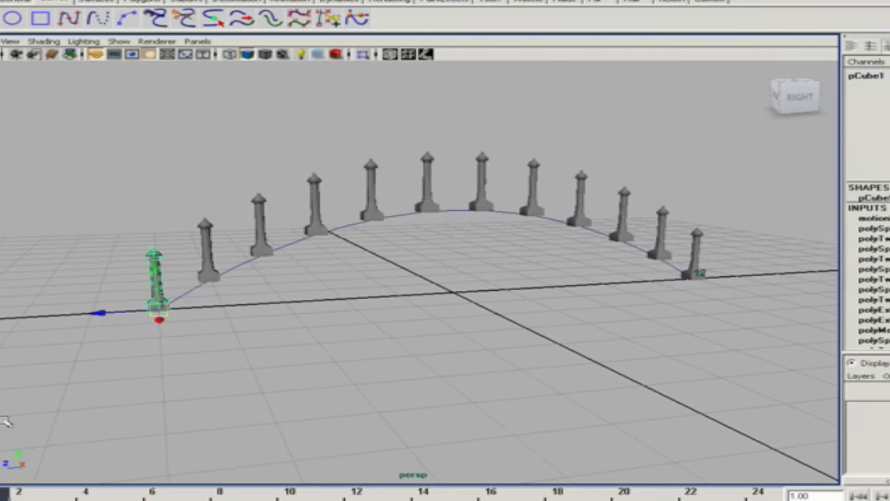
pyautogui.press('space')
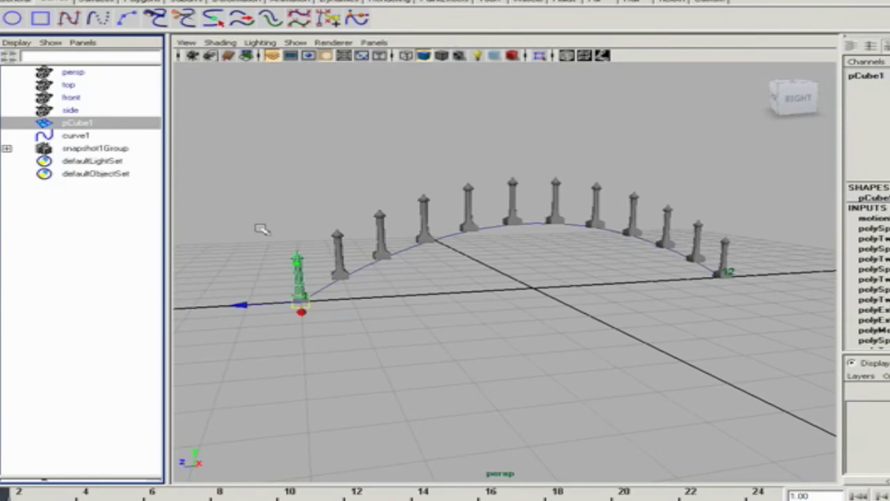
pyautogui.click(7, 149)
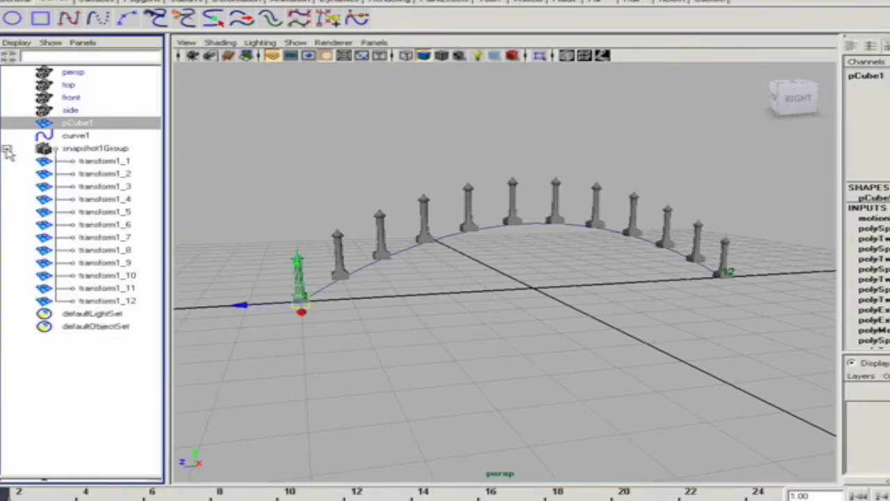
pyautogui.click(7, 149)
# Scrub to frame 5, delete the original animated column, and scrub on to frame 8 to check the remaining copies
pyautogui.moveTo(3, 490); pyautogui.dragTo(119, 493)
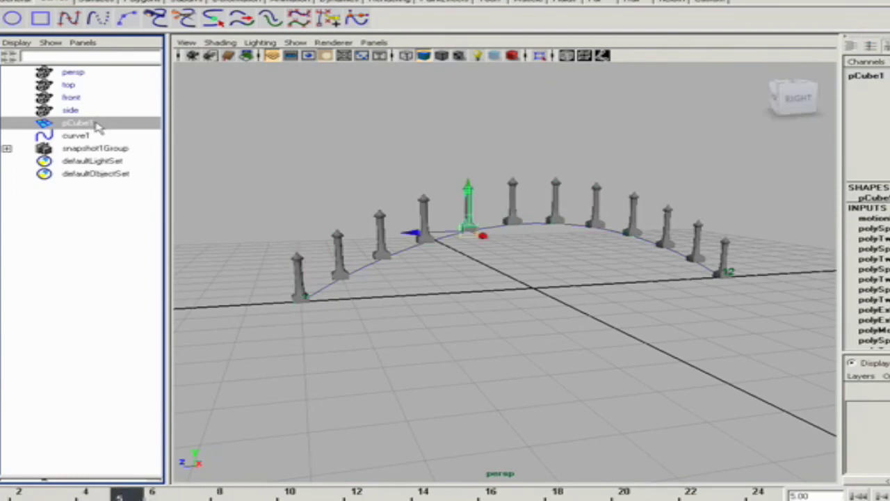
pyautogui.press('Delete')
pyautogui.moveTo(122, 491); pyautogui.dragTo(227, 494)
# Offset the snapshot column group along X and place a duplicate of it on the opposite side of the arched curve
pyautogui.keyDown('alt'); pyautogui.moveTo(222, 408); pyautogui.dragTo(312, 343); pyautogui.keyUp('alt')
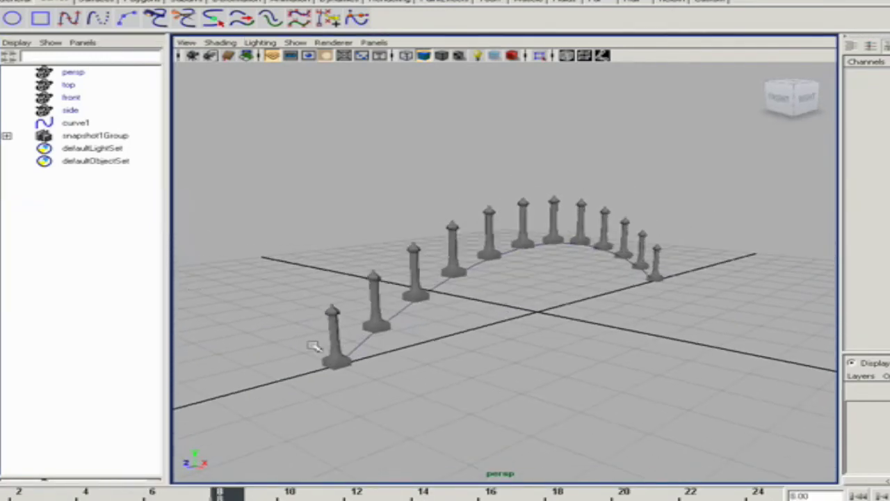
pyautogui.click(108, 139)
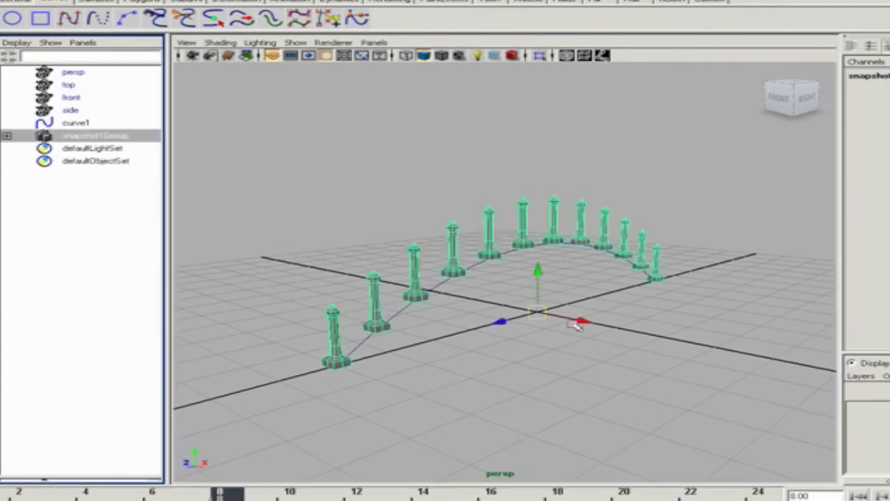
pyautogui.moveTo(583, 322); pyautogui.dragTo(648, 324)
pyautogui.hotkey('ctrl', 'd')
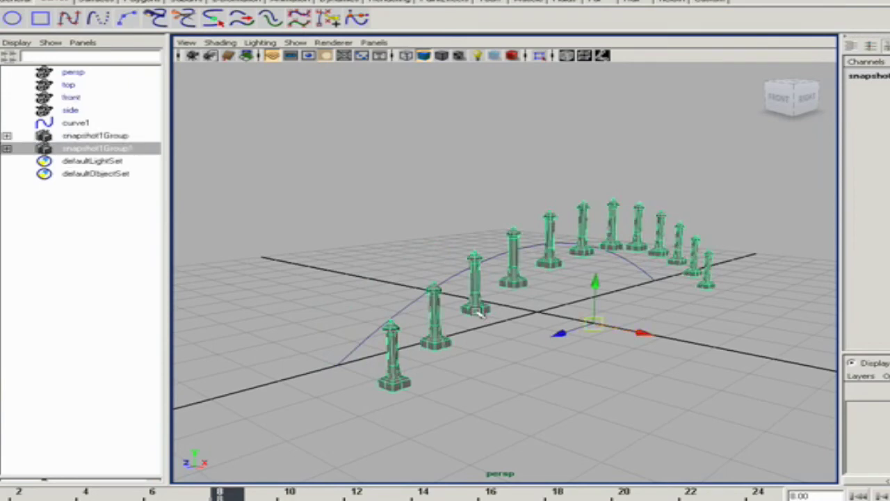
pyautogui.moveTo(637, 333); pyautogui.dragTo(536, 324)
# Create a polygon cube at the center of the grid, between the two rows of columns
pyautogui.keyDown('alt'); pyautogui.moveTo(381, 311); pyautogui.dragTo(447, 302); pyautogui.keyUp('alt')
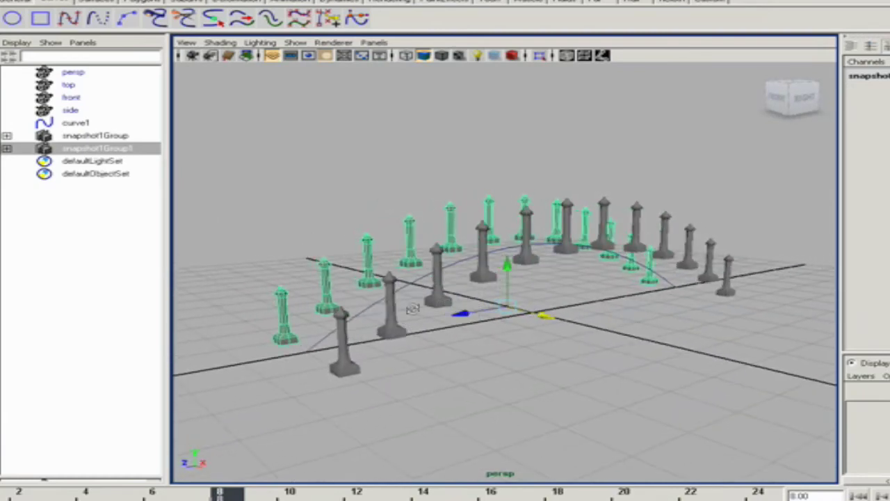
pyautogui.keyDown('alt'); pyautogui.moveTo(538, 315); pyautogui.dragTo(314, 278); pyautogui.keyUp('alt')
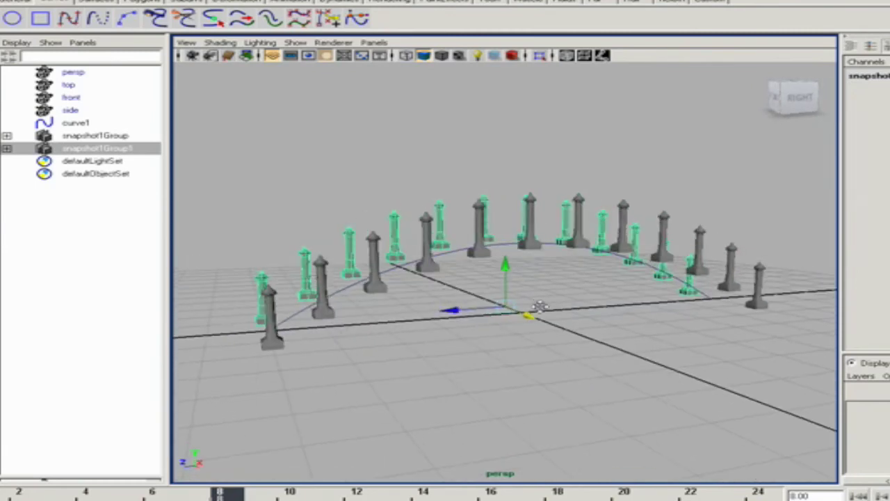
pyautogui.keyDown('alt'); pyautogui.moveTo(540, 306); pyautogui.dragTo(474, 328); pyautogui.keyUp('alt')
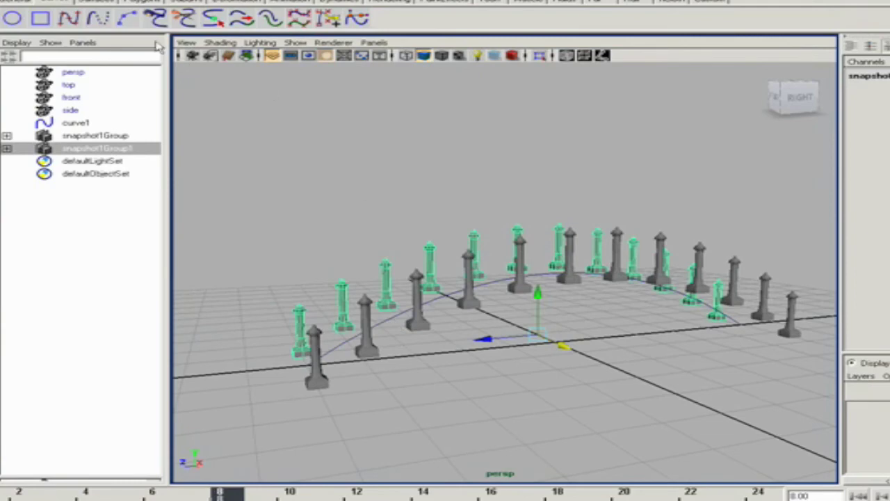
pyautogui.click(90, 2)
pyautogui.click(43, 17)
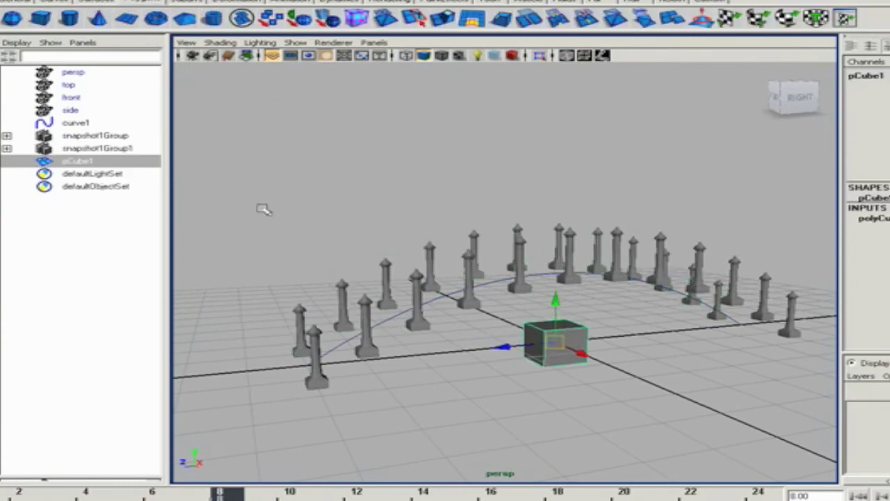
# Scale the cube into a flat, narrow slab, reducing its height and depth and lengthening it along X
pyautogui.keyDown('alt'); pyautogui.moveTo(566, 323); pyautogui.dragTo(522, 308, button='right'); pyautogui.keyUp('alt')
pyautogui.keyDown('alt'); pyautogui.moveTo(522, 308); pyautogui.dragTo(534, 306); pyautogui.keyUp('alt')
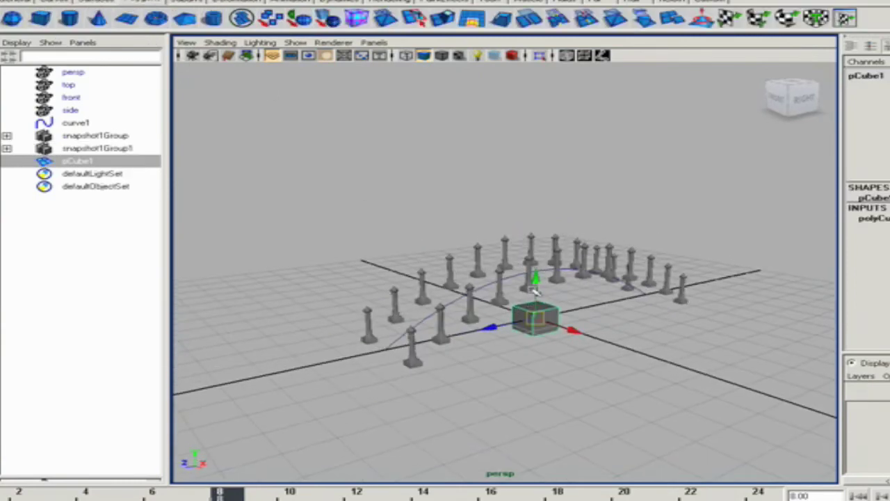
pyautogui.press('r')
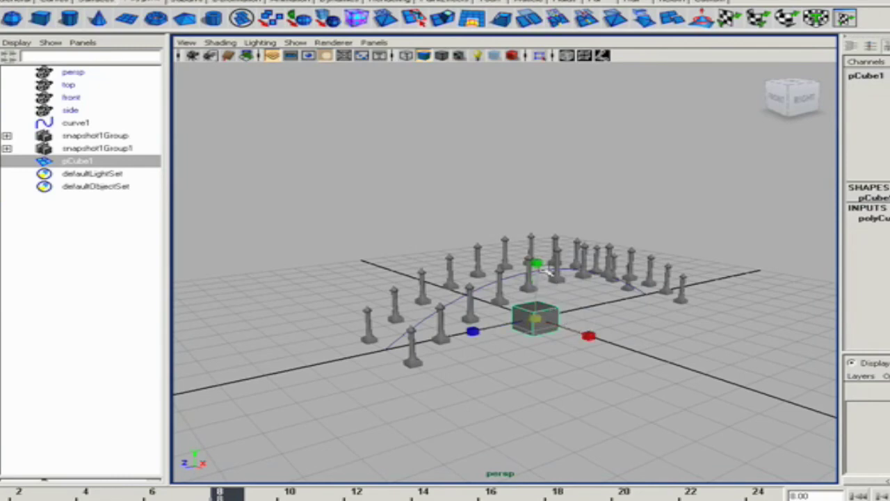
pyautogui.moveTo(534, 263); pyautogui.dragTo(537, 299)
pyautogui.moveTo(474, 331); pyautogui.dragTo(513, 324)
pyautogui.moveTo(539, 259); pyautogui.dragTo(546, 289)
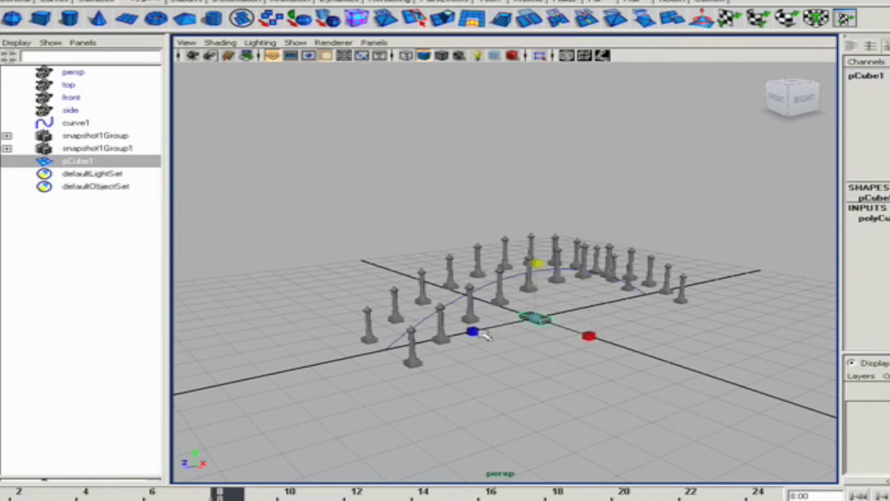
pyautogui.moveTo(483, 332); pyautogui.dragTo(490, 334)
pyautogui.moveTo(588, 336); pyautogui.dragTo(654, 356)
# Move the slab along Z to the start of the curve, between the first pair of columns
pyautogui.press('w')
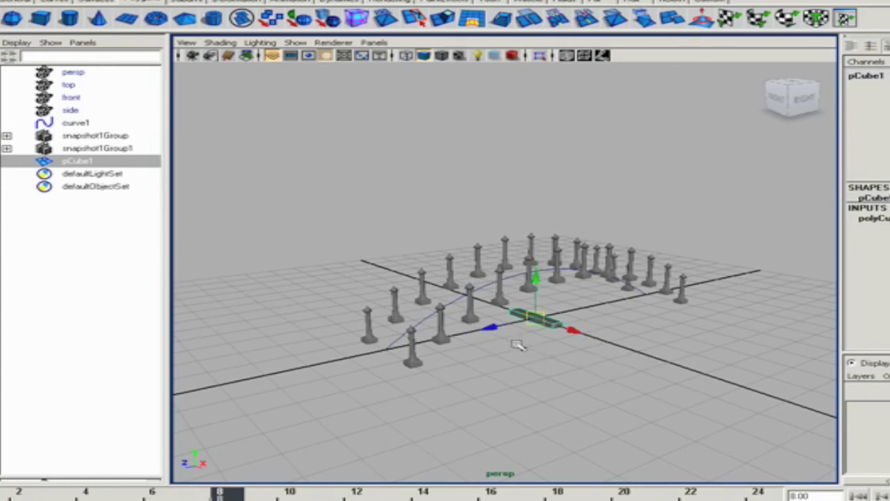
pyautogui.moveTo(498, 327); pyautogui.dragTo(332, 359)
pyautogui.keyDown('alt'); pyautogui.moveTo(305, 349); pyautogui.dragTo(480, 374, button='right'); pyautogui.keyUp('alt')
pyautogui.keyDown('alt'); pyautogui.moveTo(480, 374); pyautogui.dragTo(552, 270, button='middle'); pyautogui.keyUp('alt')
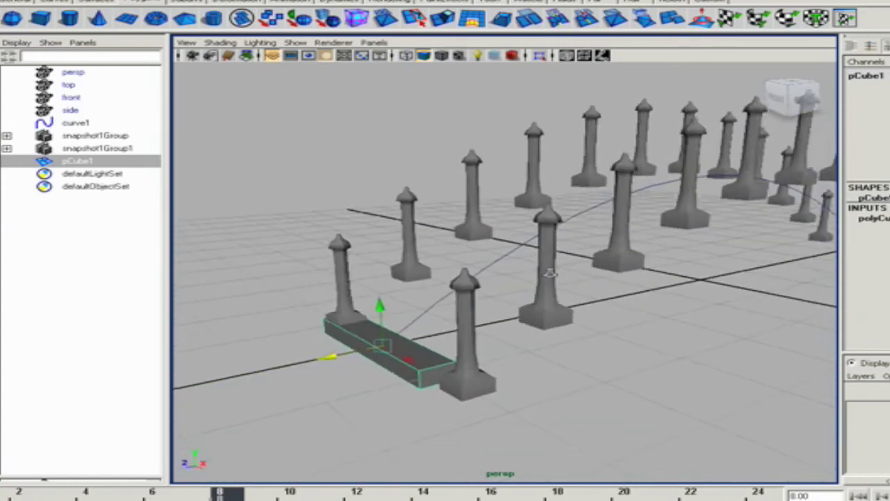
# Select the slab and the arched curve, and open the Attach to Motion Path options from the Animation commands
pyautogui.keyDown('alt'); pyautogui.moveTo(552, 271); pyautogui.dragTo(427, 342, button='right'); pyautogui.keyUp('alt')
pyautogui.keyDown('alt'); pyautogui.moveTo(427, 341); pyautogui.dragTo(417, 334); pyautogui.keyUp('alt')
pyautogui.click(345, 426)
pyautogui.click(395, 337)
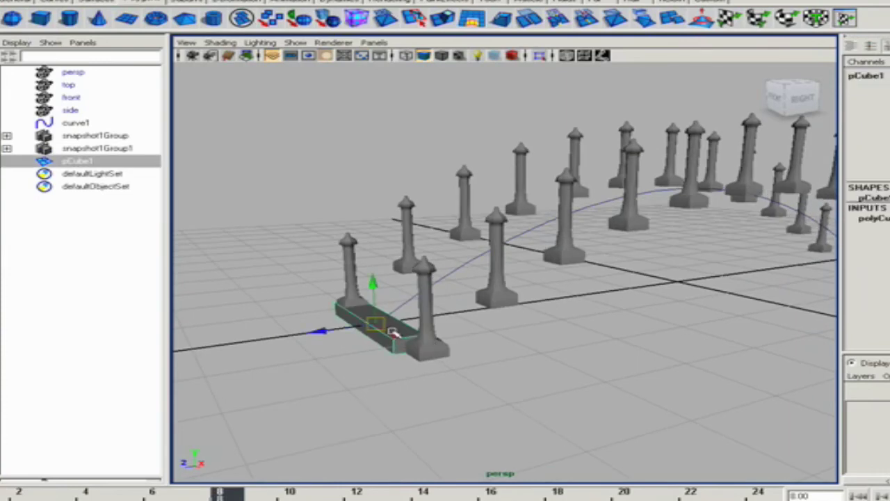
pyautogui.keyDown('shift'); pyautogui.click(462, 271); pyautogui.keyUp('shift')
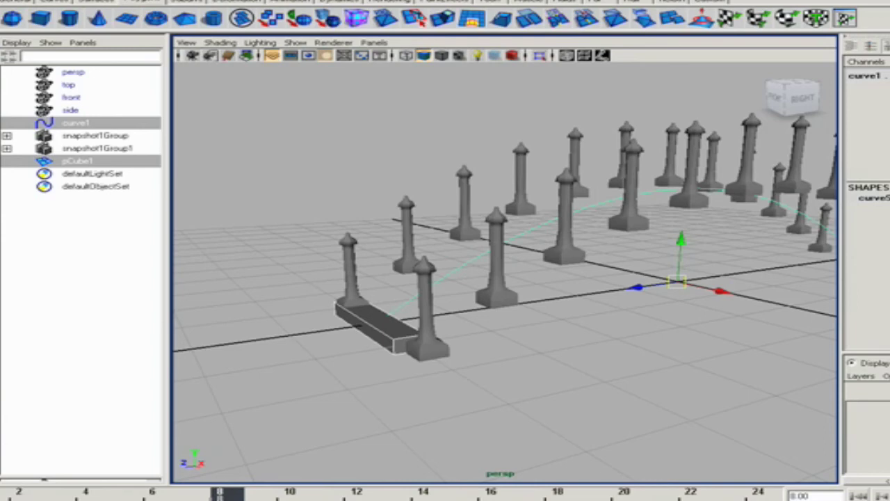
pyautogui.click(25, 3)
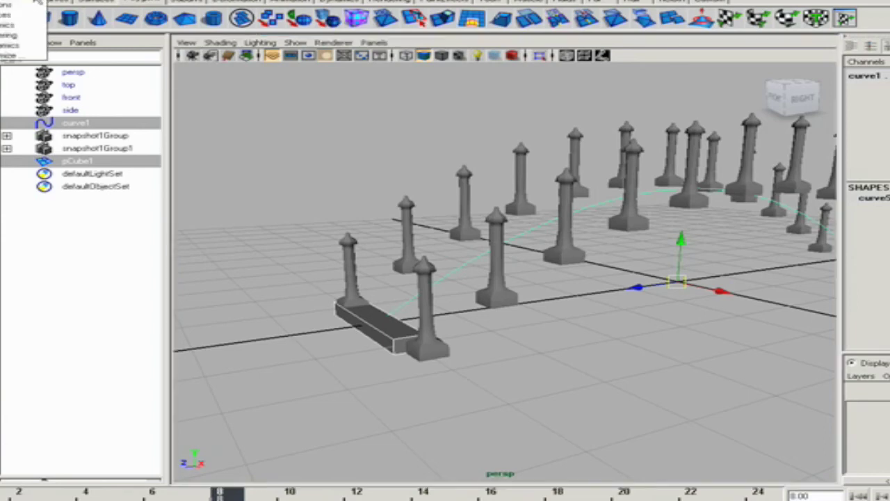
pyautogui.click(25, 5)
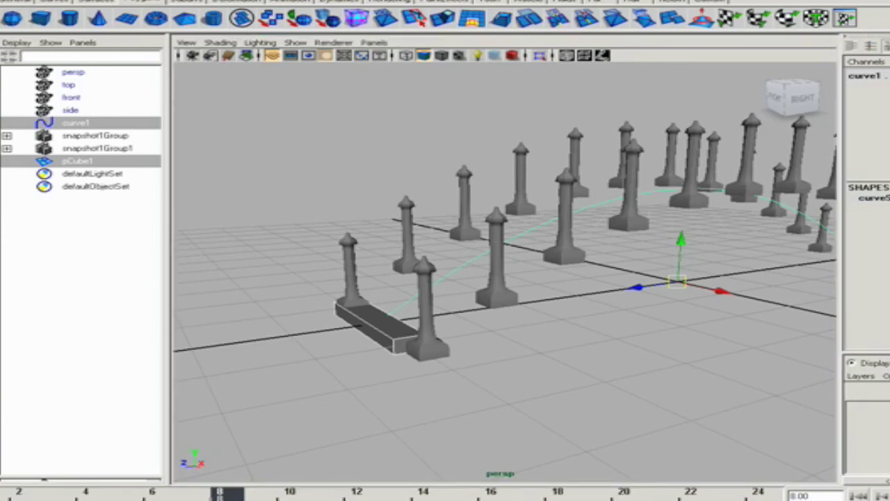
pyautogui.click(226, 2)
pyautogui.moveTo(370, 200)
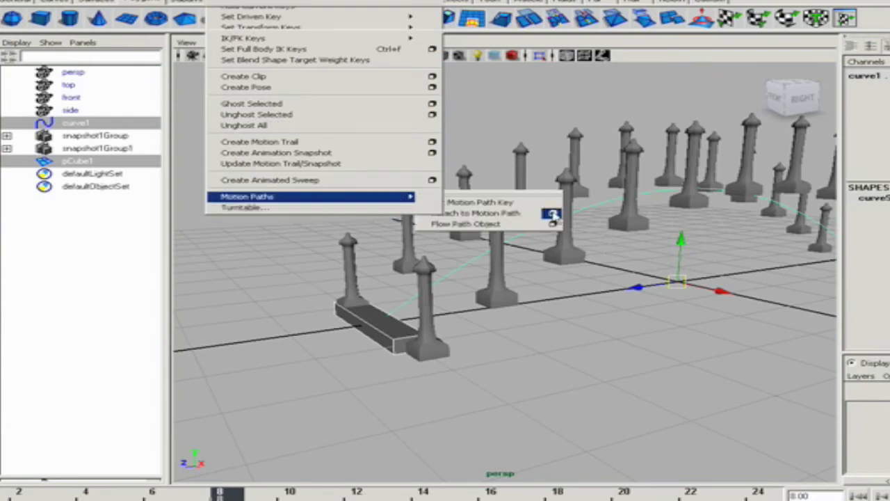
pyautogui.click(552, 214)
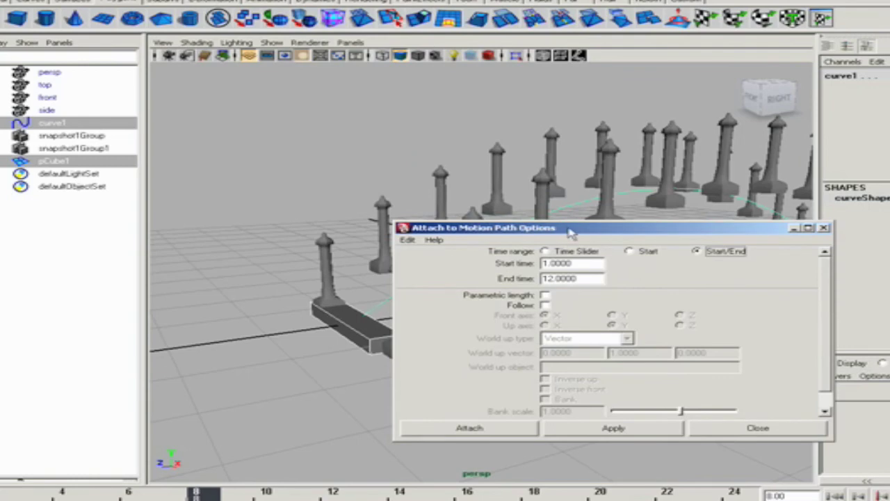
# Turn on Follow for the slab's motion path and view the slab's orientation relative to the curve
pyautogui.moveTo(571, 232); pyautogui.dragTo(744, 174)
pyautogui.keyDown('alt'); pyautogui.moveTo(264, 313); pyautogui.dragTo(270, 255); pyautogui.keyUp('alt')
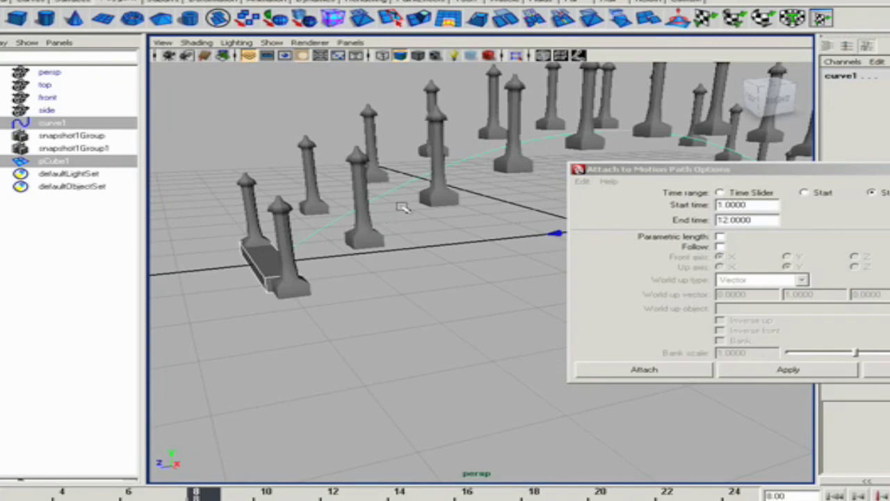
pyautogui.keyDown('alt'); pyautogui.moveTo(402, 207); pyautogui.dragTo(529, 244); pyautogui.keyUp('alt')
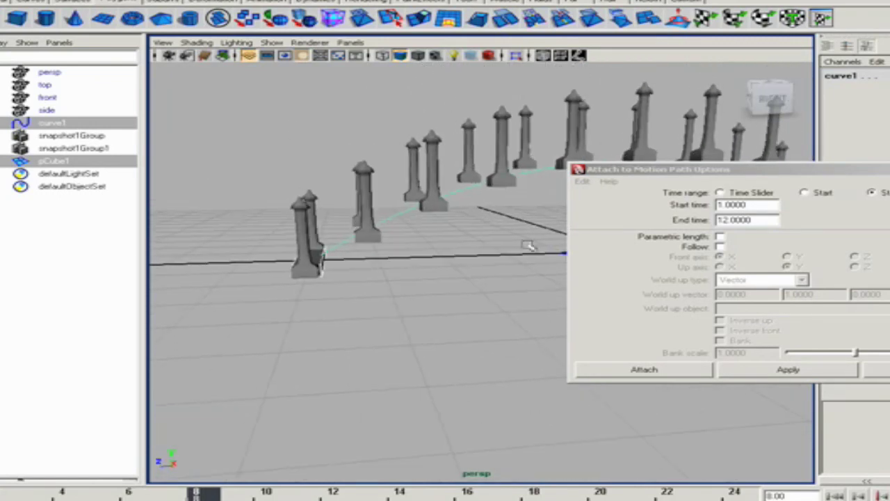
pyautogui.click(720, 247)
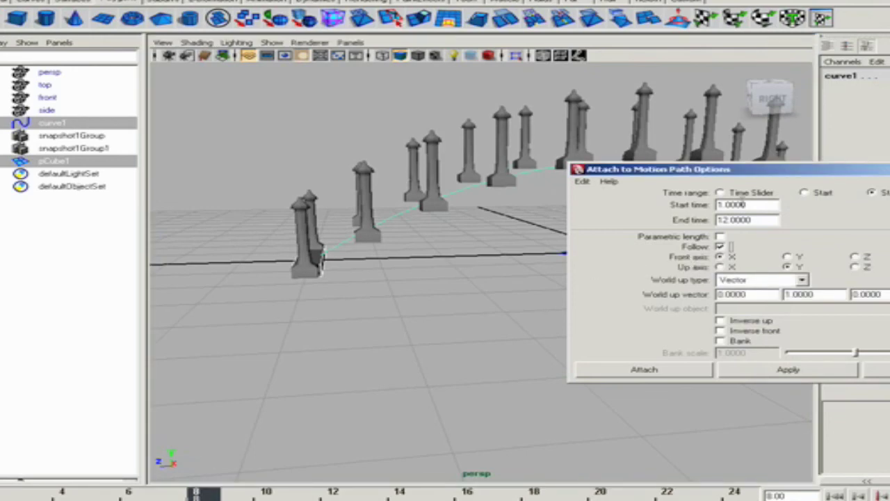
pyautogui.moveTo(716, 170); pyautogui.dragTo(593, 199)
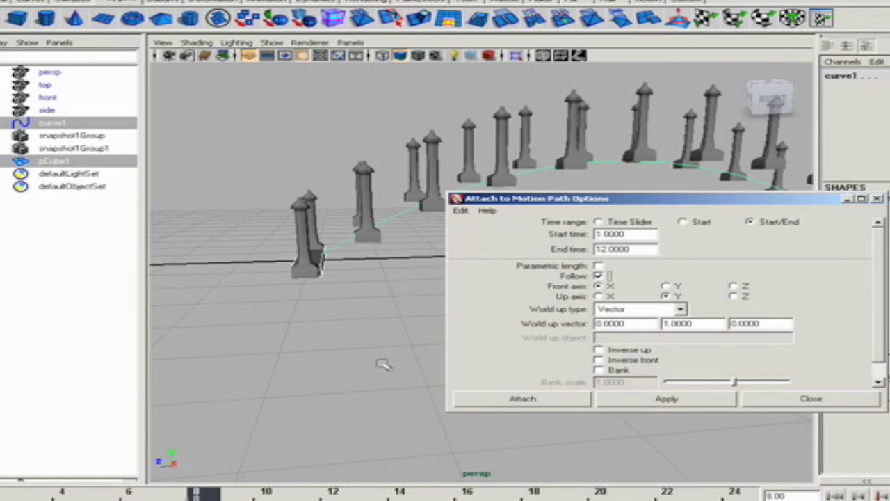
pyautogui.keyDown('alt'); pyautogui.moveTo(385, 363); pyautogui.dragTo(518, 329); pyautogui.keyUp('alt')
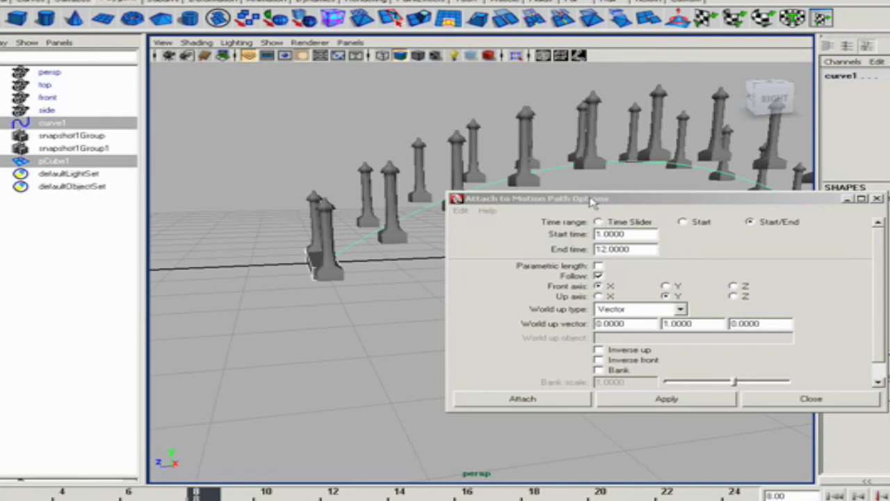
# Set the motion path's front axis to Z and attach the slab to the arched curve
pyautogui.moveTo(591, 201); pyautogui.dragTo(684, 235)
pyautogui.keyDown('alt'); pyautogui.moveTo(353, 327); pyautogui.dragTo(366, 333); pyautogui.keyUp('alt')
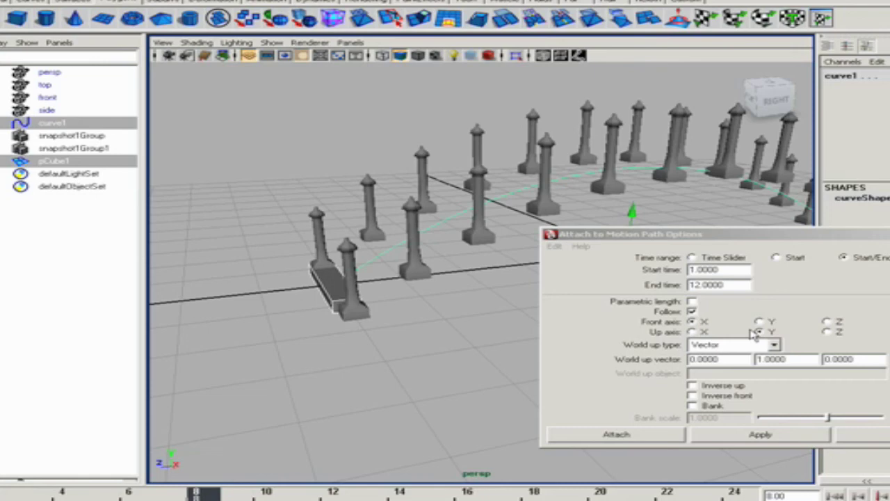
pyautogui.keyDown('alt'); pyautogui.moveTo(387, 364); pyautogui.dragTo(296, 397); pyautogui.keyUp('alt')
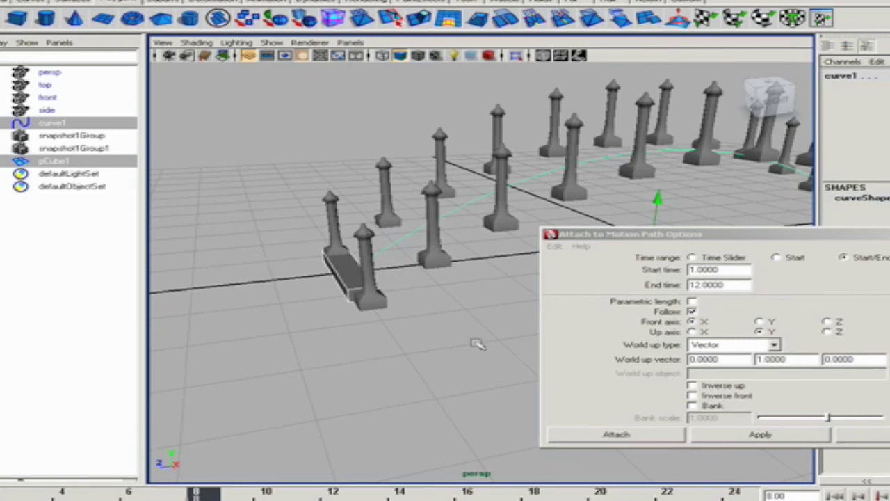
pyautogui.keyDown('alt'); pyautogui.moveTo(368, 342); pyautogui.dragTo(367, 274); pyautogui.keyUp('alt')
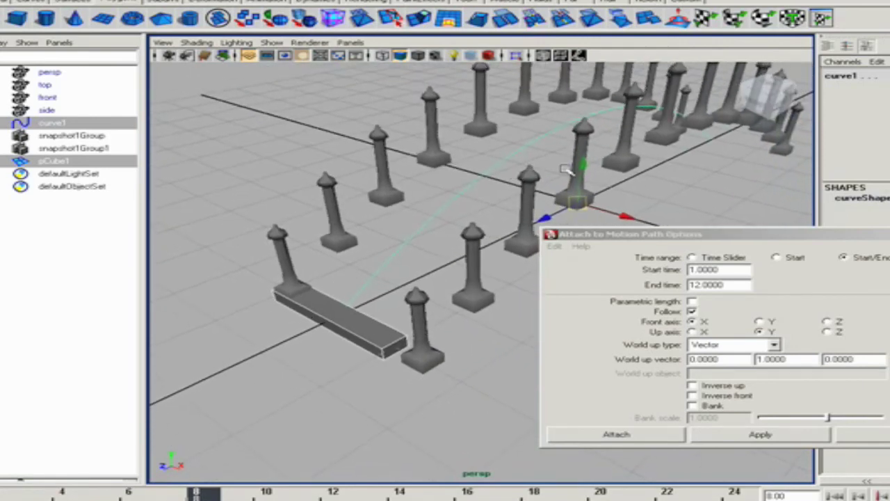
pyautogui.keyDown('alt'); pyautogui.moveTo(334, 362); pyautogui.dragTo(450, 235); pyautogui.keyUp('alt')
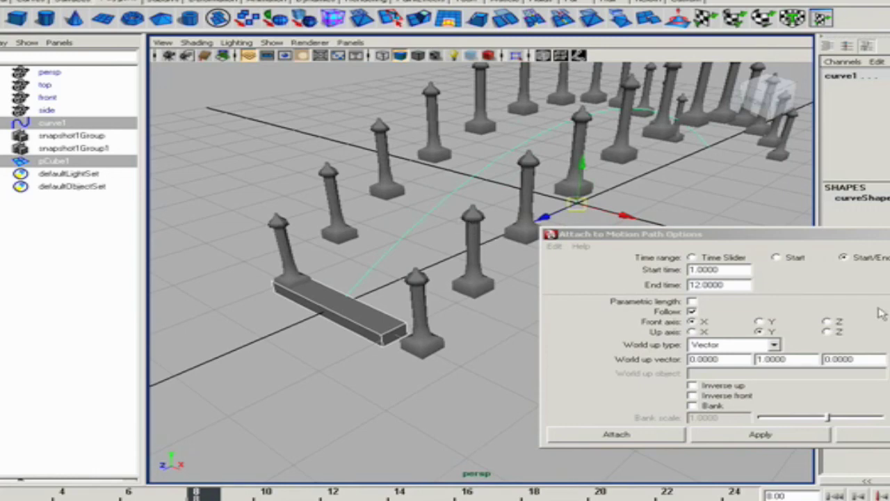
pyautogui.click(827, 324)
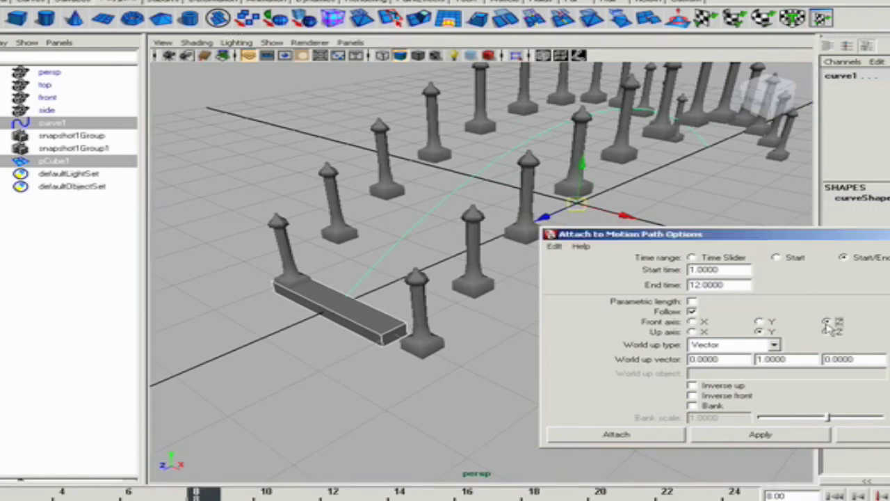
pyautogui.click(618, 435)
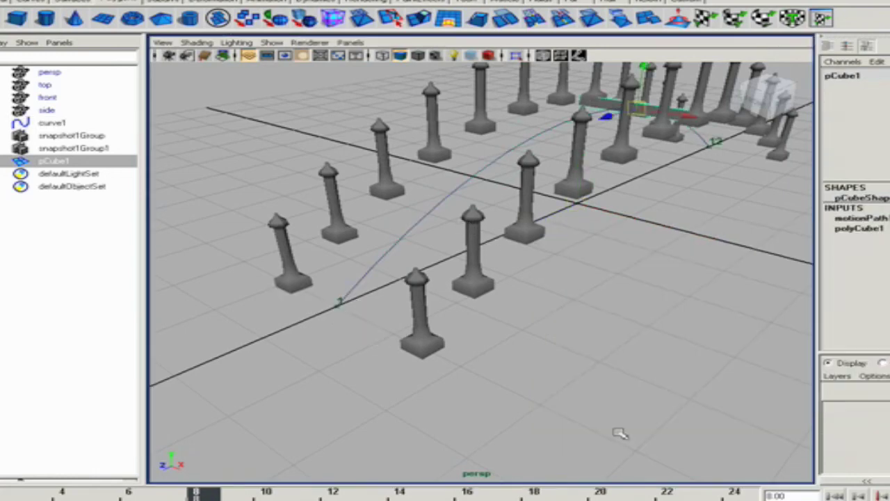
# Scrub the animation to frame 11 and examine the slab's orientation and travel along the arched curve
pyautogui.keyDown('alt'); pyautogui.moveTo(612, 369); pyautogui.dragTo(476, 357, button='right'); pyautogui.keyUp('alt')
pyautogui.keyDown('alt'); pyautogui.moveTo(475, 357); pyautogui.dragTo(390, 369); pyautogui.keyUp('alt')
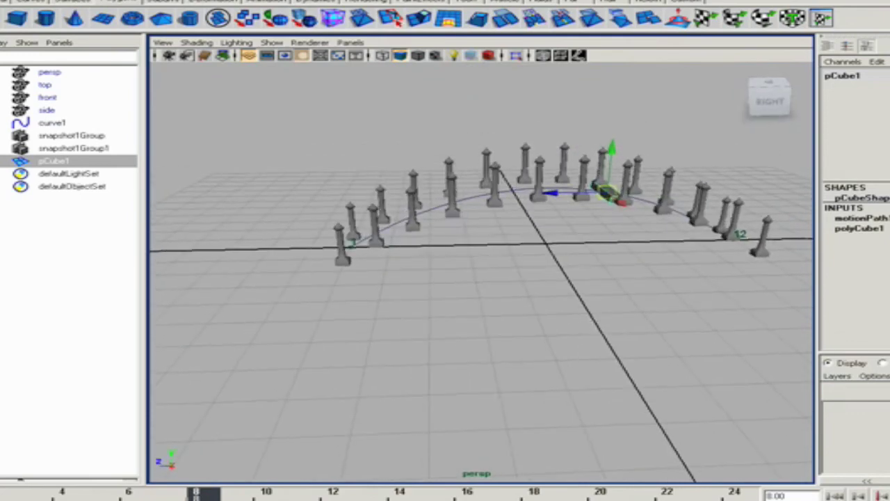
pyautogui.moveTo(226, 494); pyautogui.dragTo(302, 473)
pyautogui.keyDown('alt'); pyautogui.moveTo(298, 392); pyautogui.dragTo(326, 445); pyautogui.keyUp('alt')
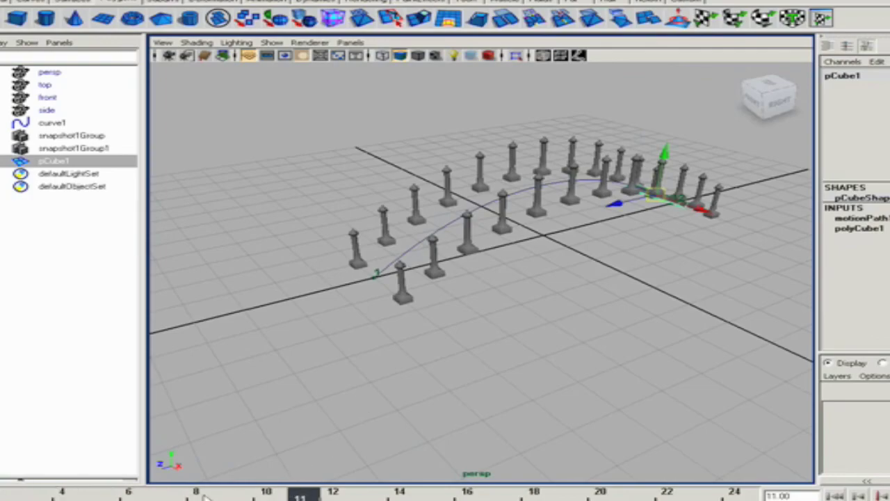